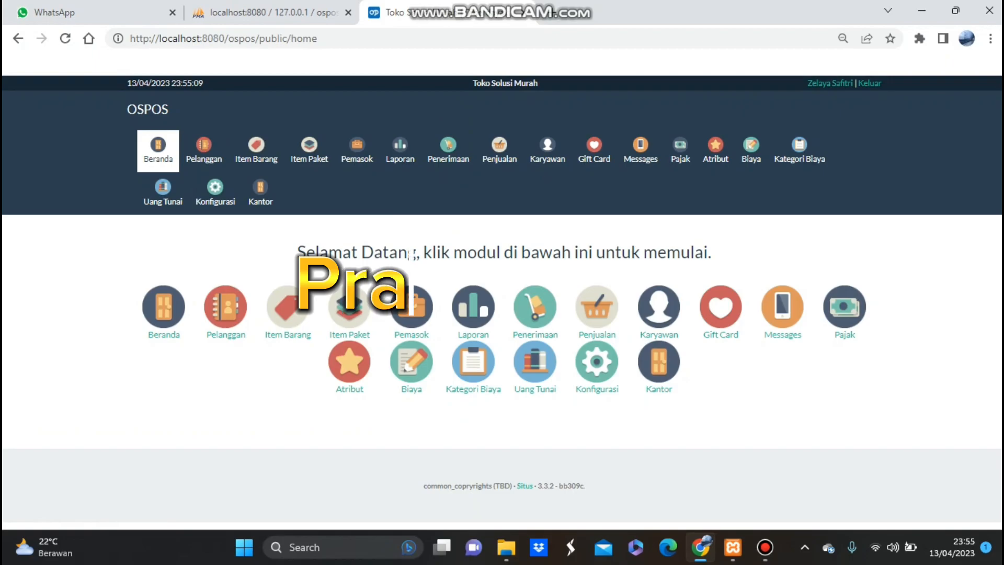
Step: Generate the sales summary report (Ringkasan Laporan, Penjualan) for the date range 20/03/2023 to 25/03/2023
left_click(474, 314)
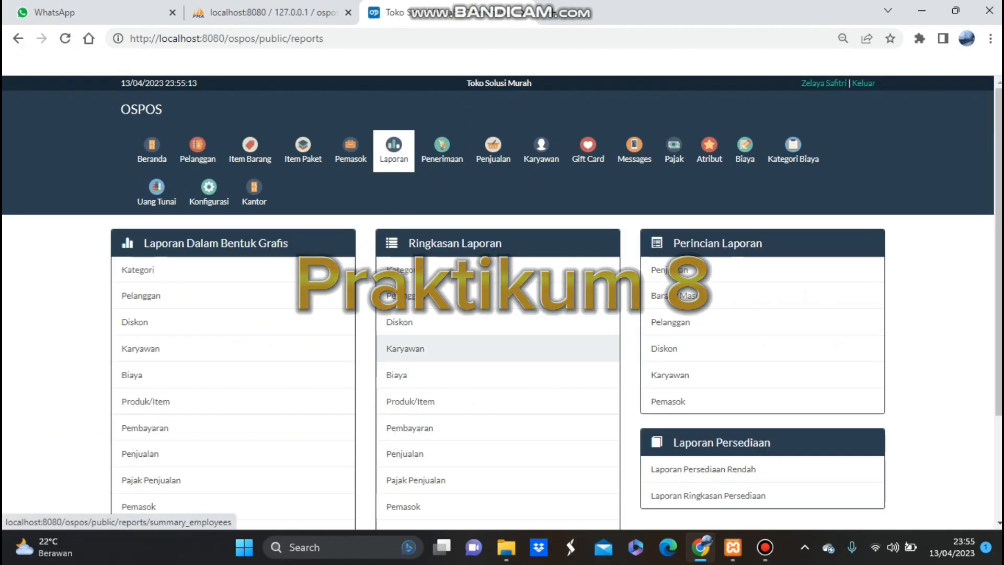
left_click(405, 453)
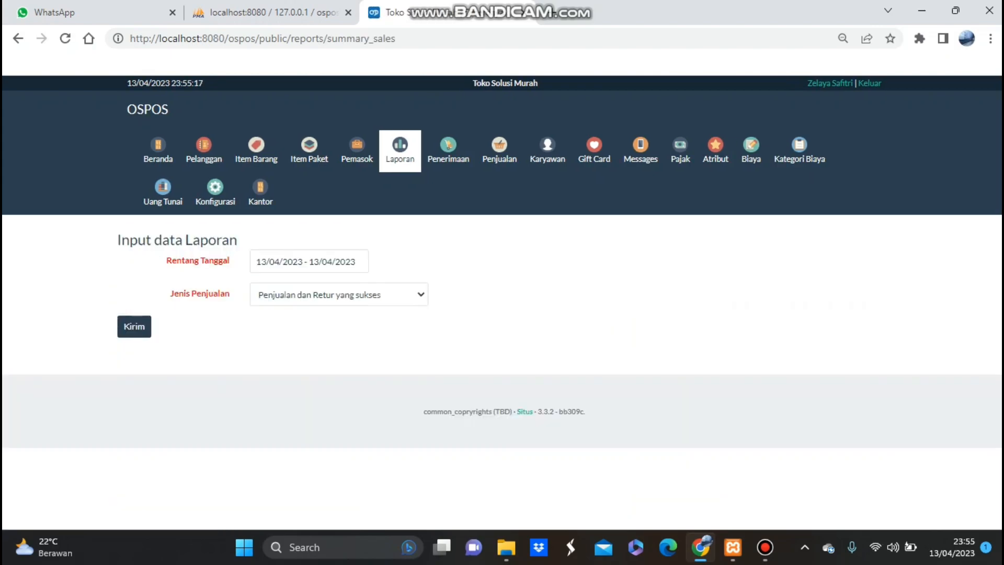
left_click(281, 262)
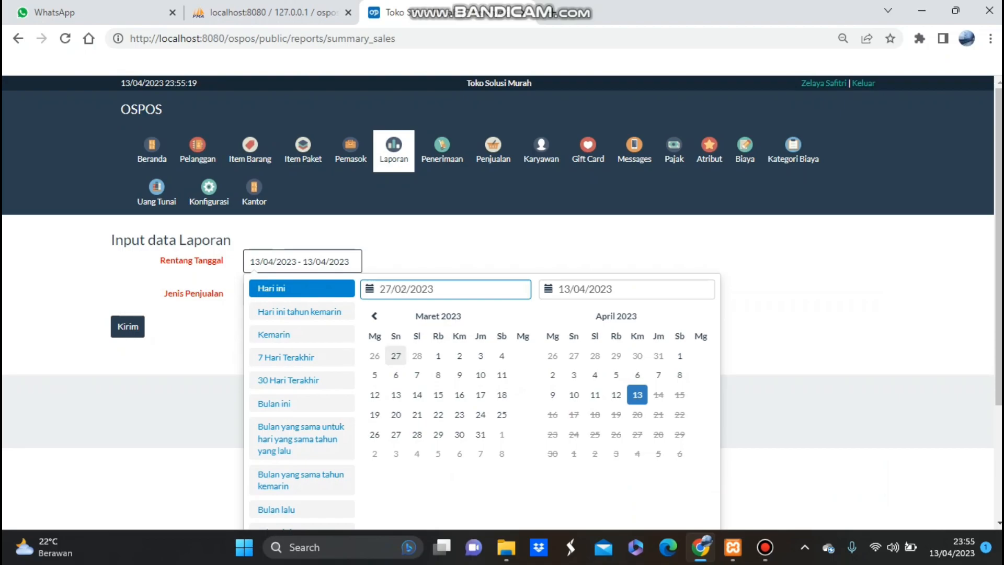
left_click(395, 414)
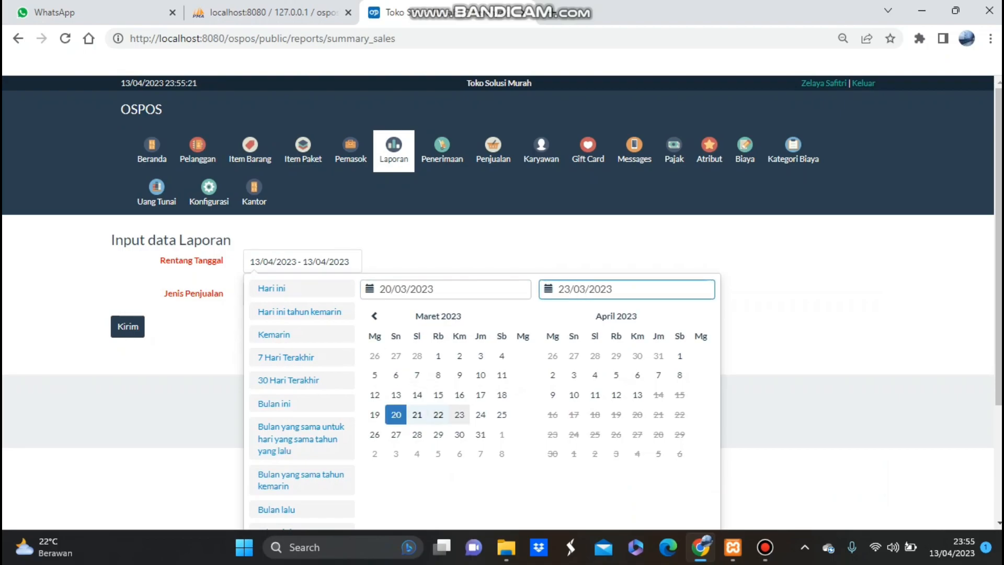
left_click(502, 414)
scroll(438, 415, "down", 4)
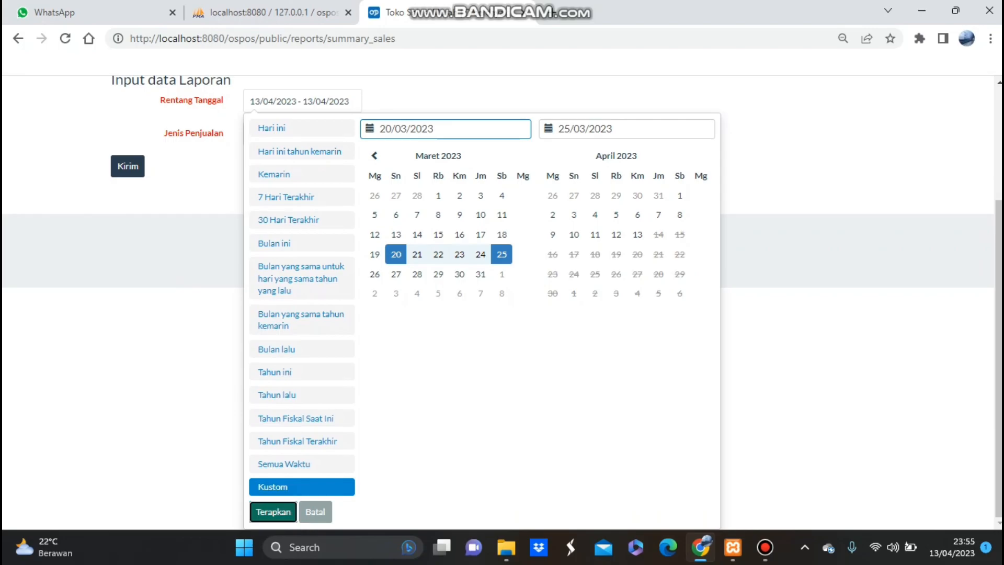
left_click(273, 511)
left_click(134, 327)
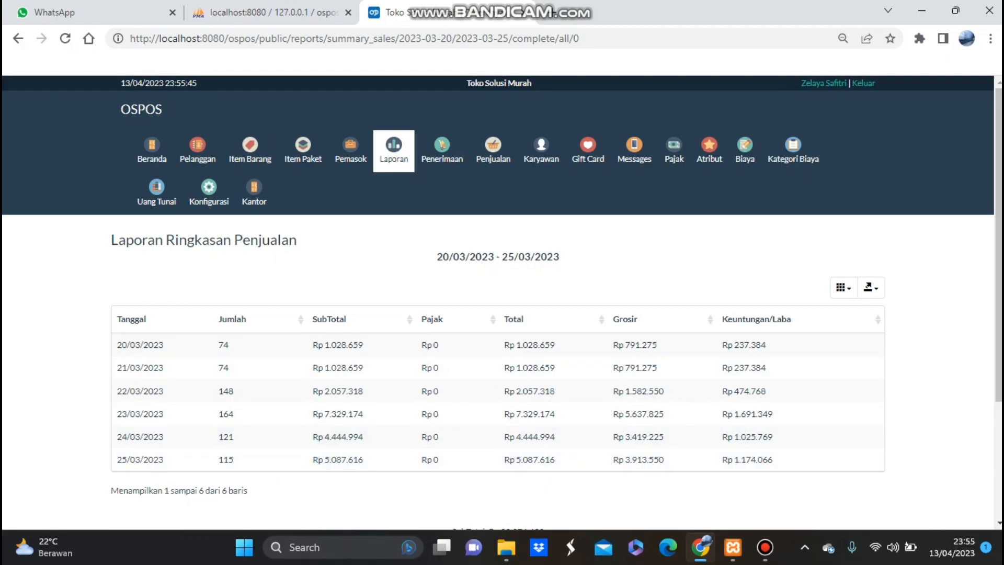
Step: Return to the report list and generate the detailed sales report (Perincian Laporan, Penjualan) for 20/03/2023 only
left_click(18, 38)
left_click(18, 38)
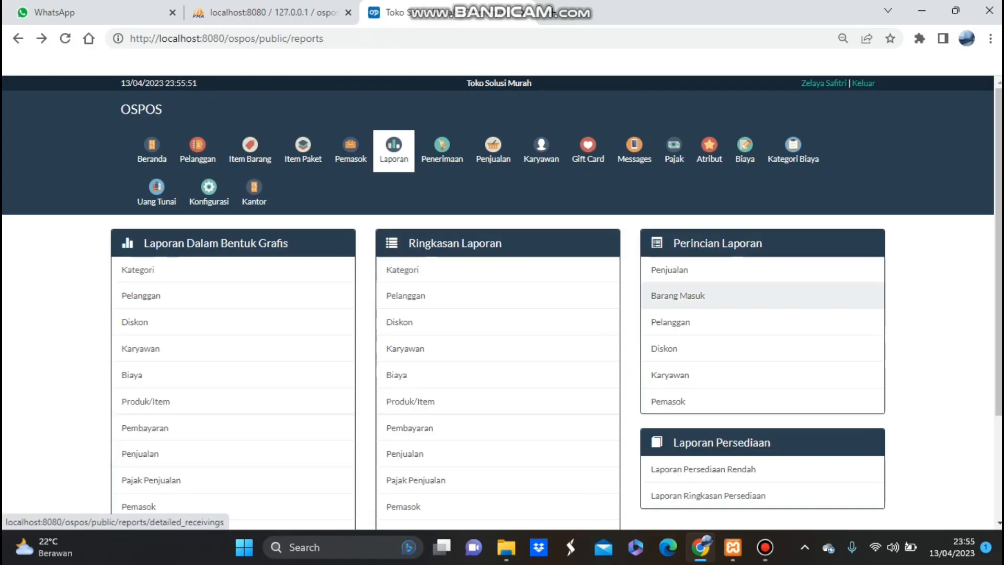
left_click(669, 269)
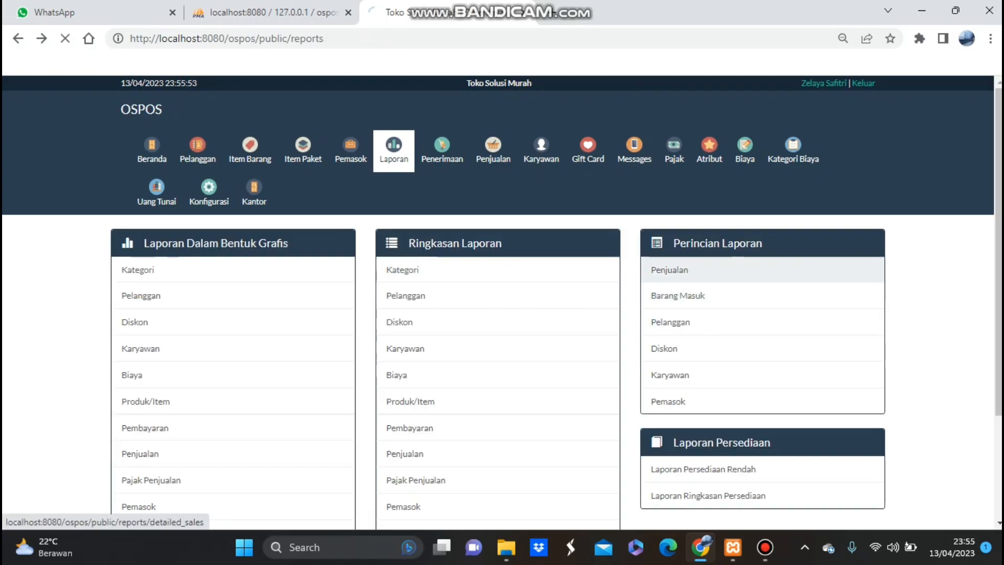
left_click(337, 261)
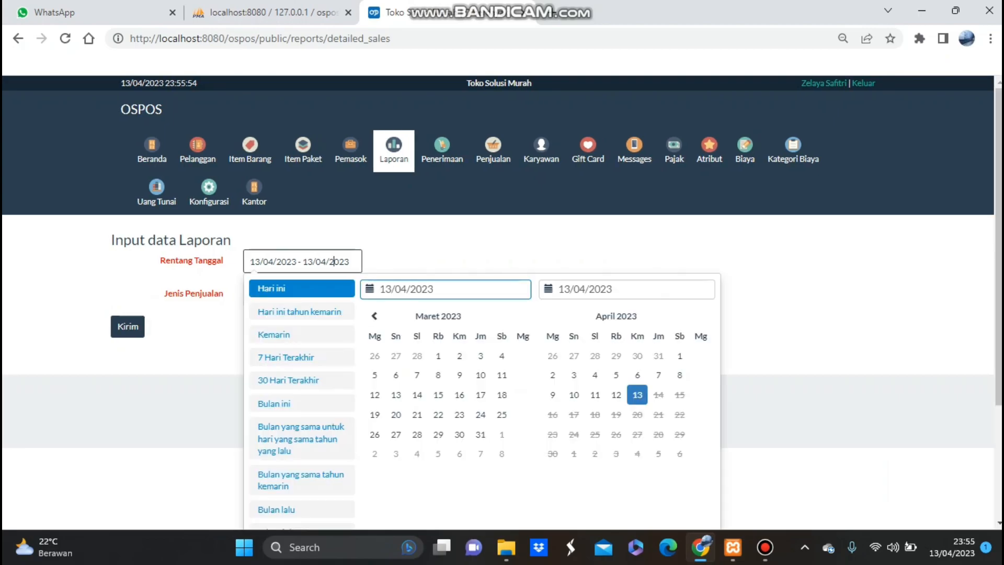
left_click(395, 415)
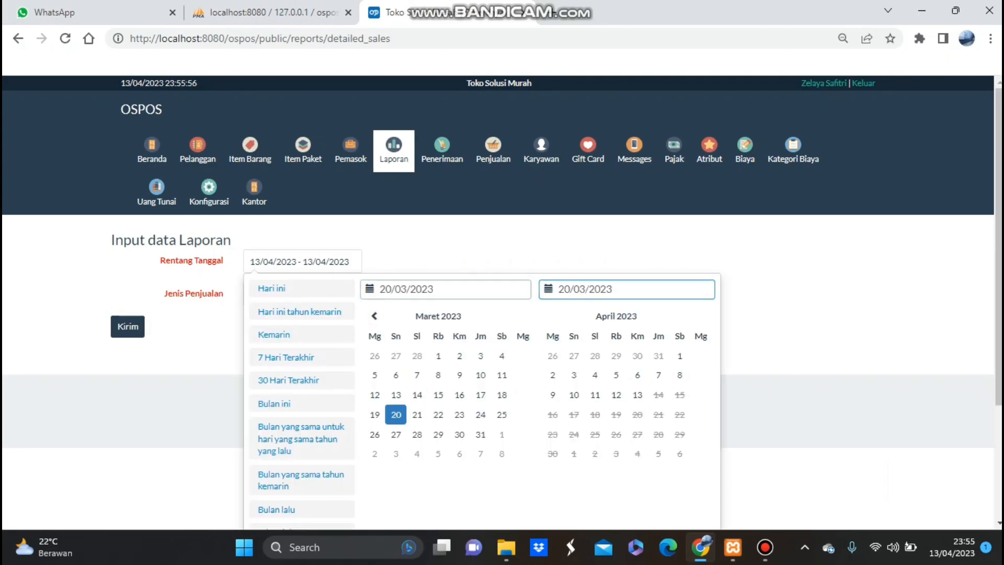
left_click(395, 415)
scroll(396, 415, "down", 3)
left_click(272, 512)
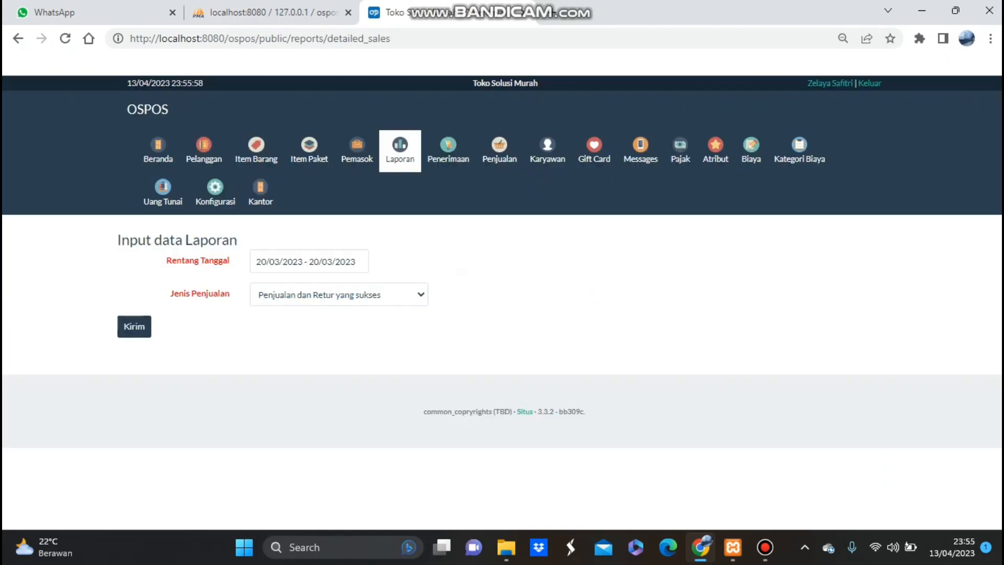
left_click(134, 326)
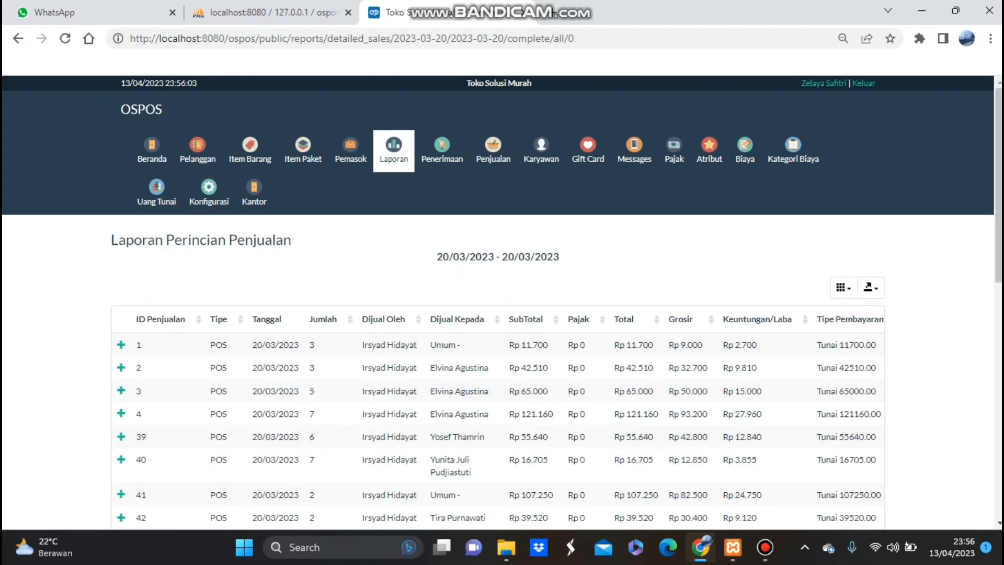
Step: Generate the detailed sales report for 21/03/2023 only, keeping the sale type at Penjualan dan Retur yang sukses
scroll(502, 314, "down", 3)
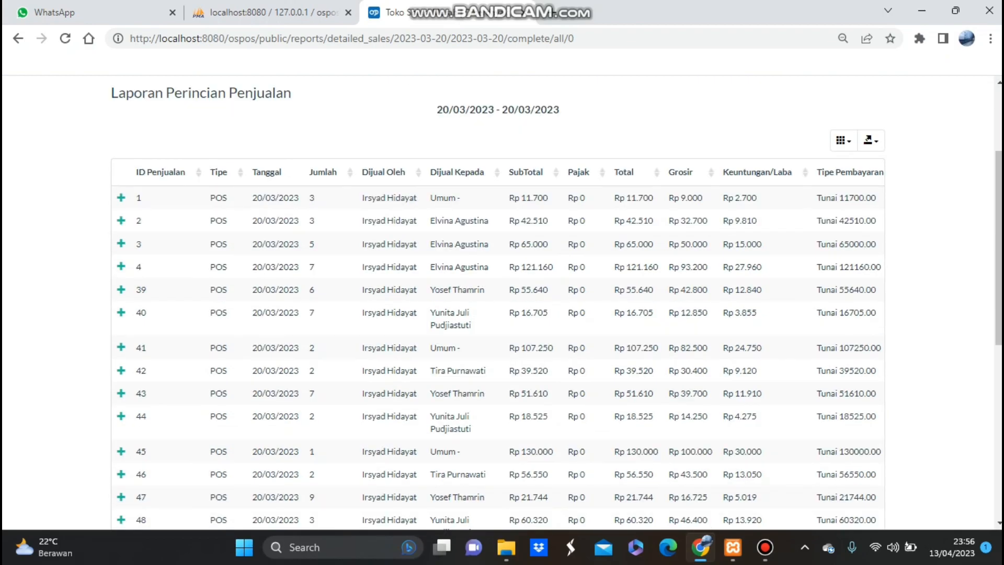
scroll(502, 314, "down", 1)
scroll(502, 313, "down", 2)
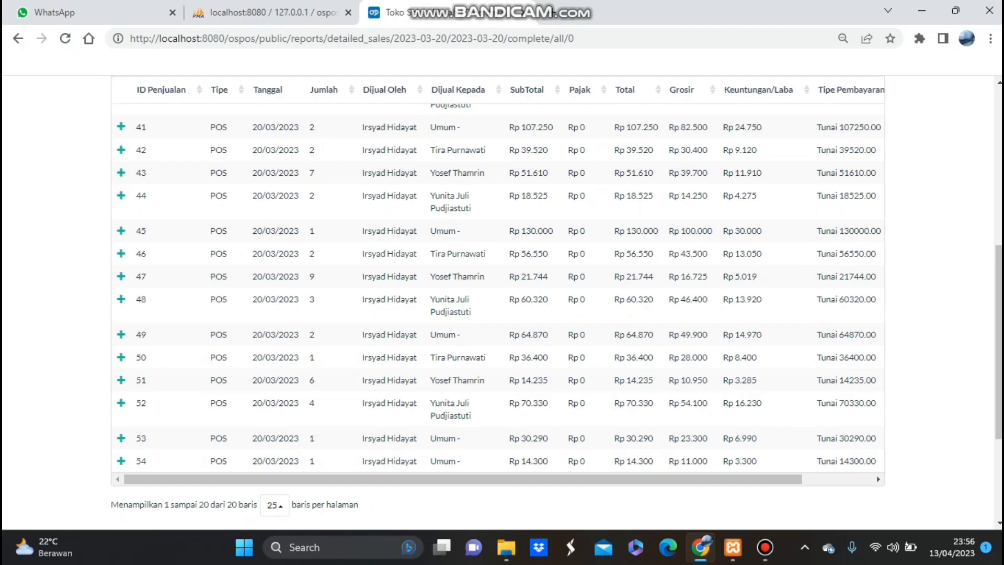
scroll(502, 303, "up", 6)
key("alt+Left")
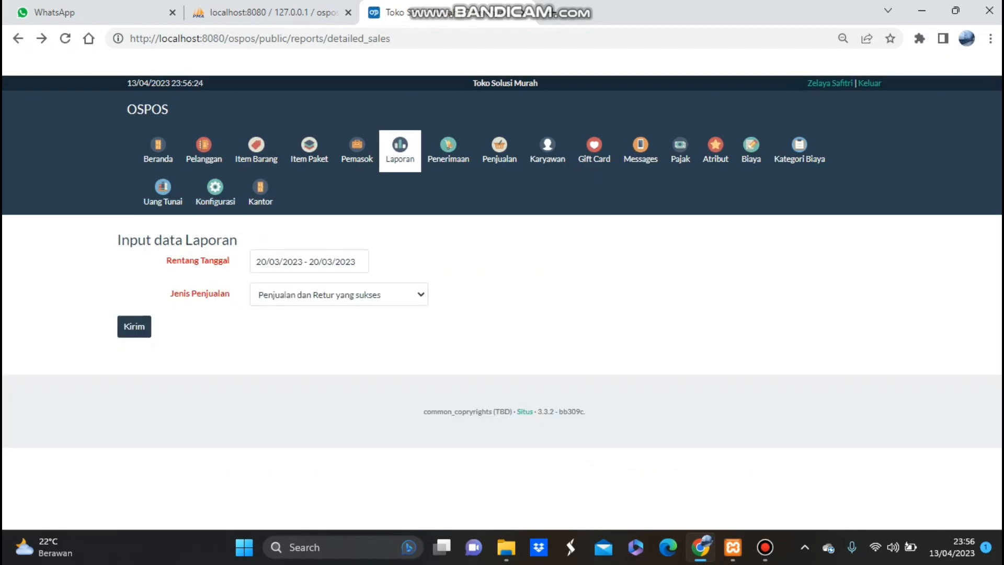
left_click(285, 262)
left_click(417, 414)
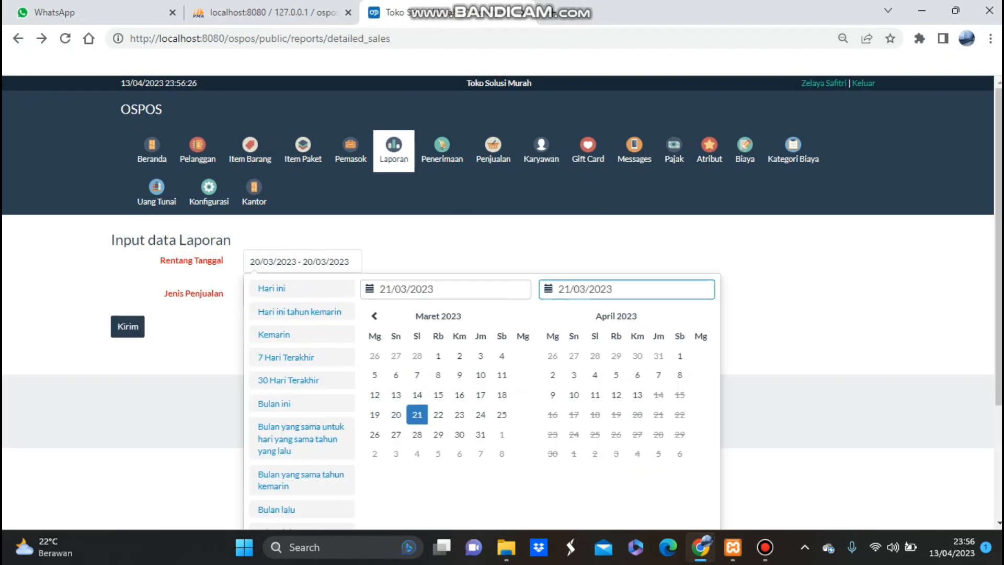
scroll(417, 366, "down", 3)
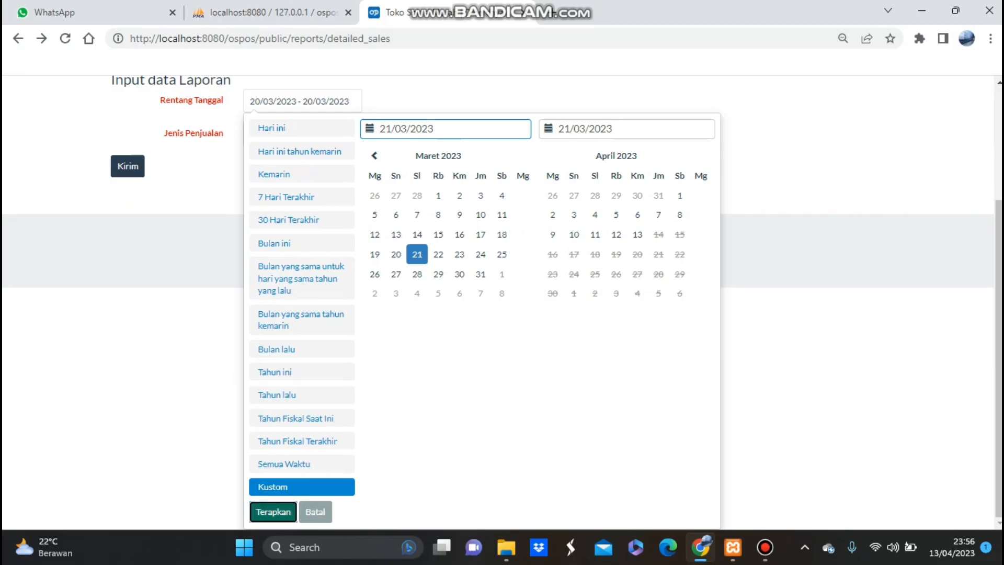
left_click(273, 511)
left_click(134, 326)
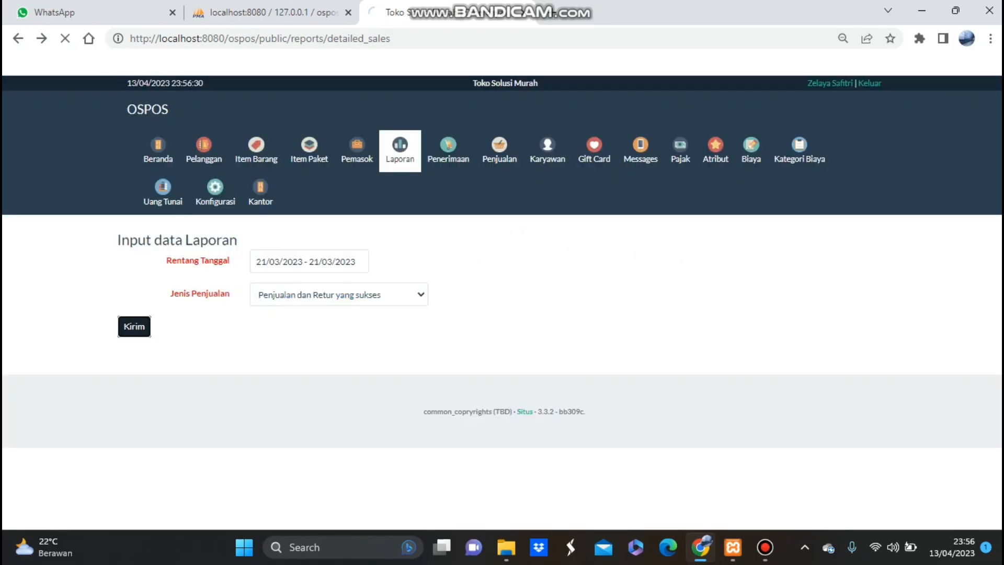
Step: Examine the individual sales transactions and the closing totals in the detailed sales report for 21/03/2023
scroll(502, 314, "down", 1)
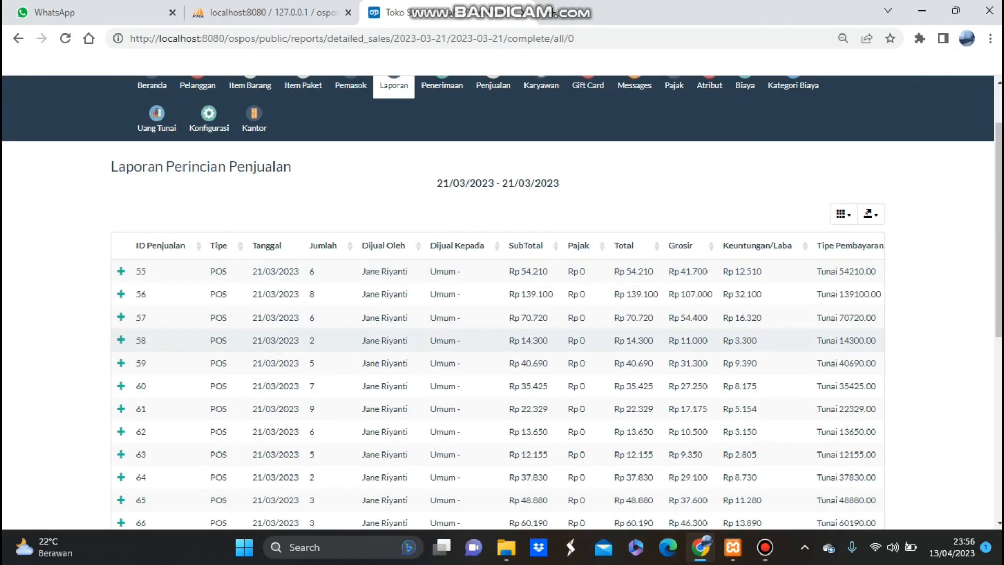
scroll(502, 313, "down", 1)
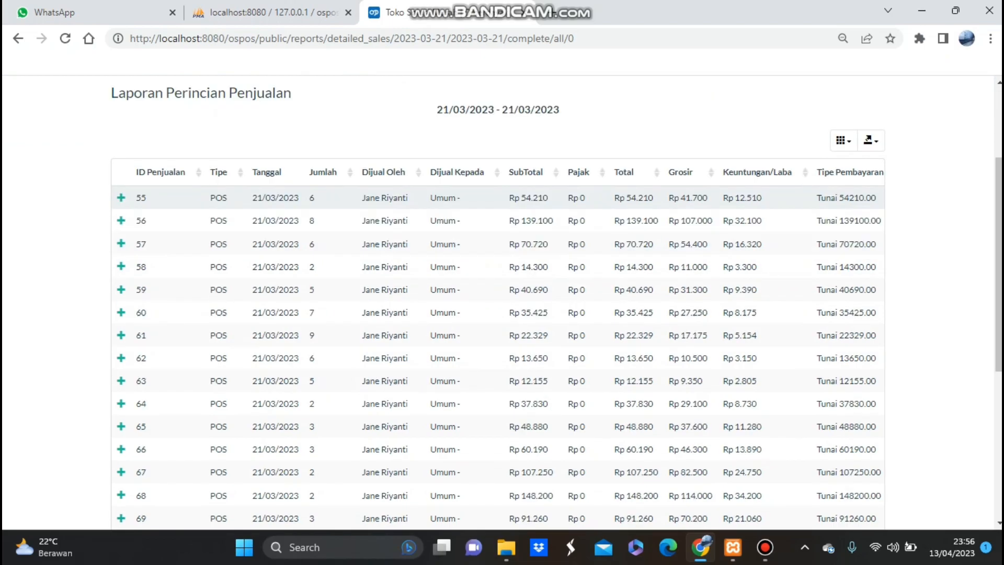
scroll(502, 314, "down", 1)
scroll(502, 314, "down", 1)
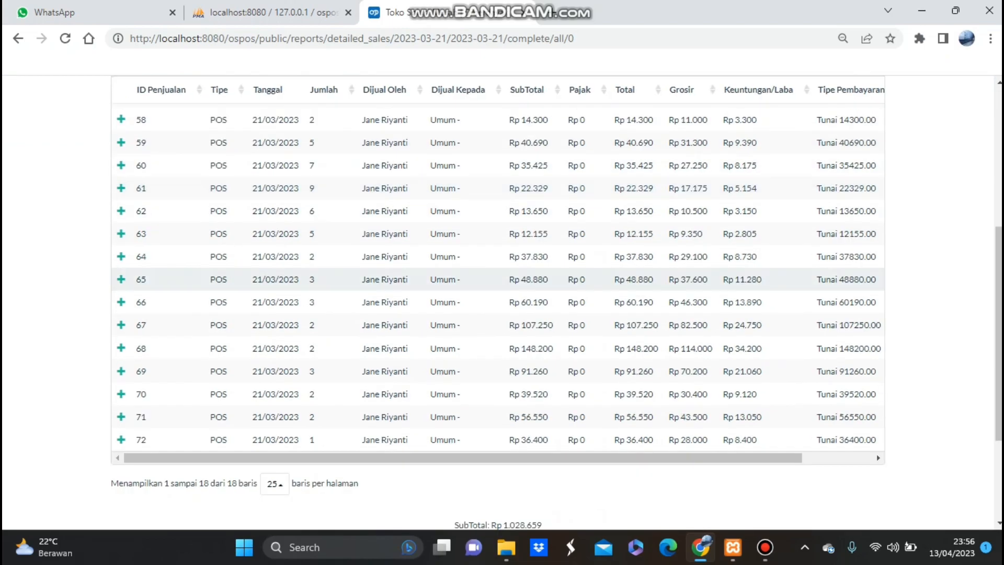
scroll(502, 314, "down", 1)
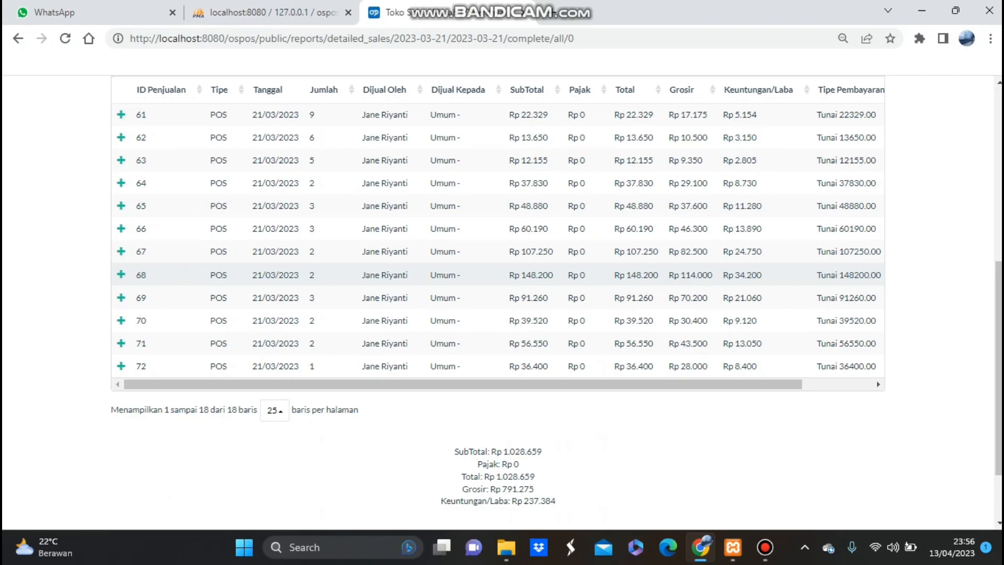
scroll(502, 314, "up", 3)
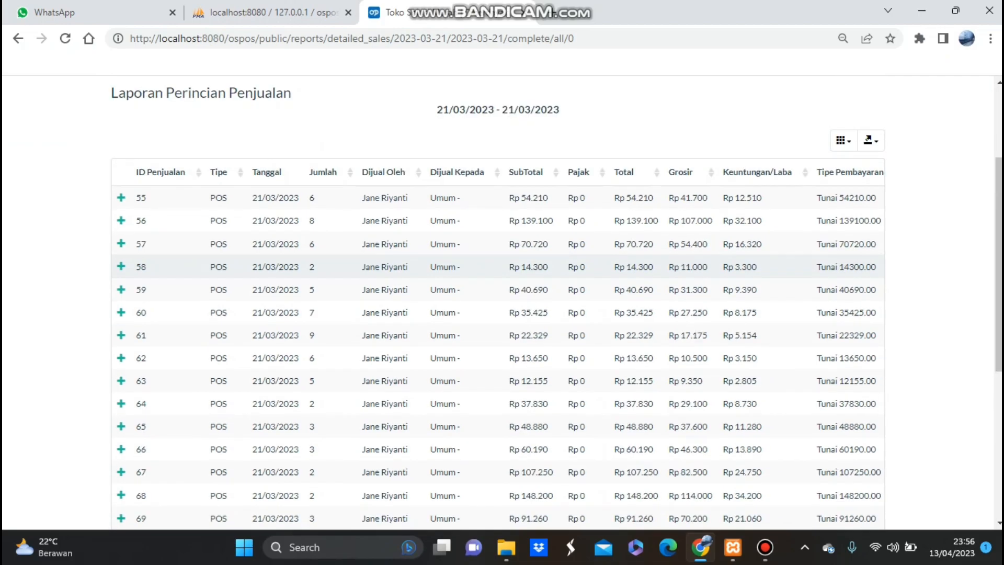
scroll(502, 314, "down", 2)
scroll(502, 313, "up", 1)
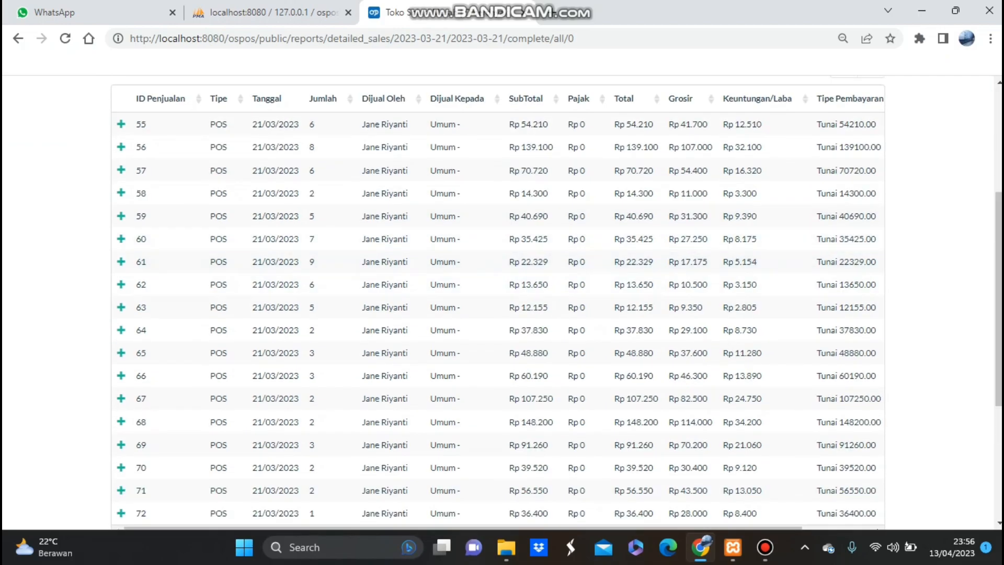
scroll(502, 314, "up", 3)
Step: Go back to the report input form and generate the detailed sales report for 22/03/2023 only
key("alt+Left")
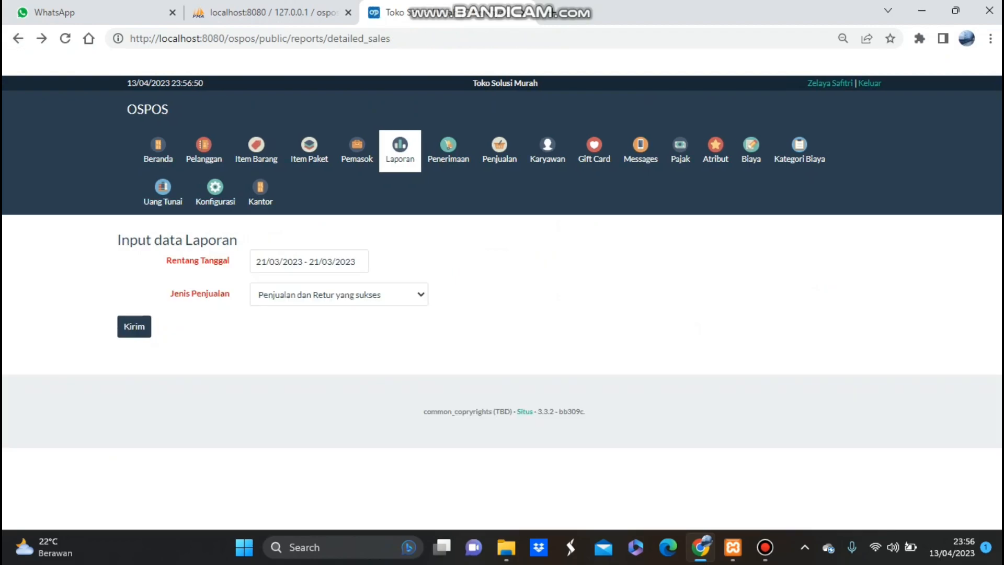
left_click(291, 262)
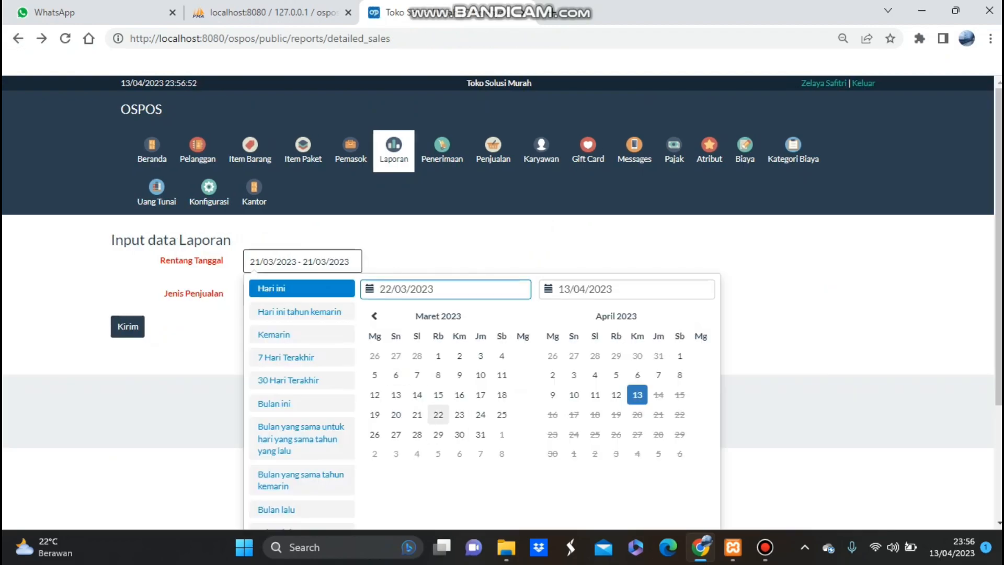
left_click(439, 414)
scroll(438, 414, "down", 3)
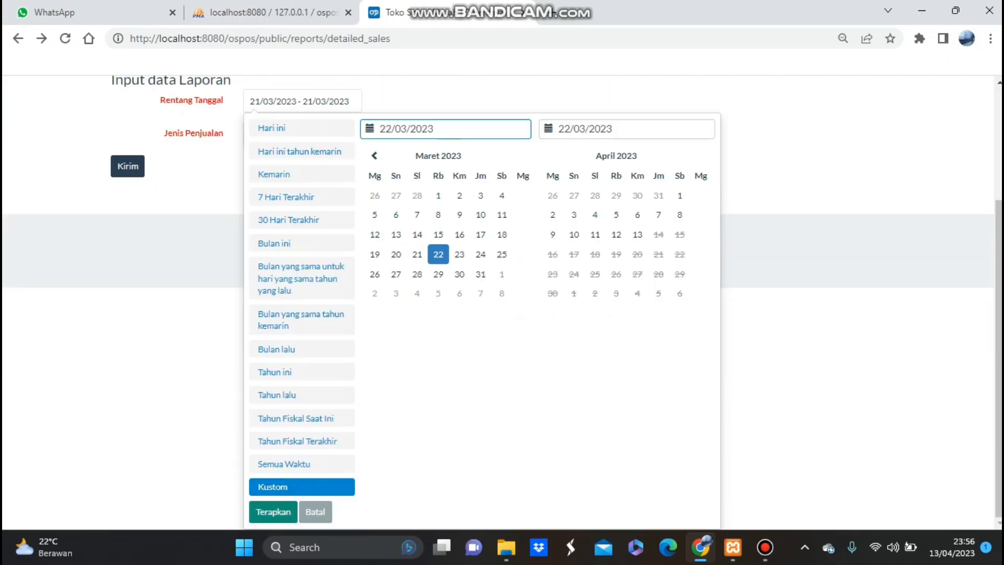
left_click(273, 512)
left_click(133, 326)
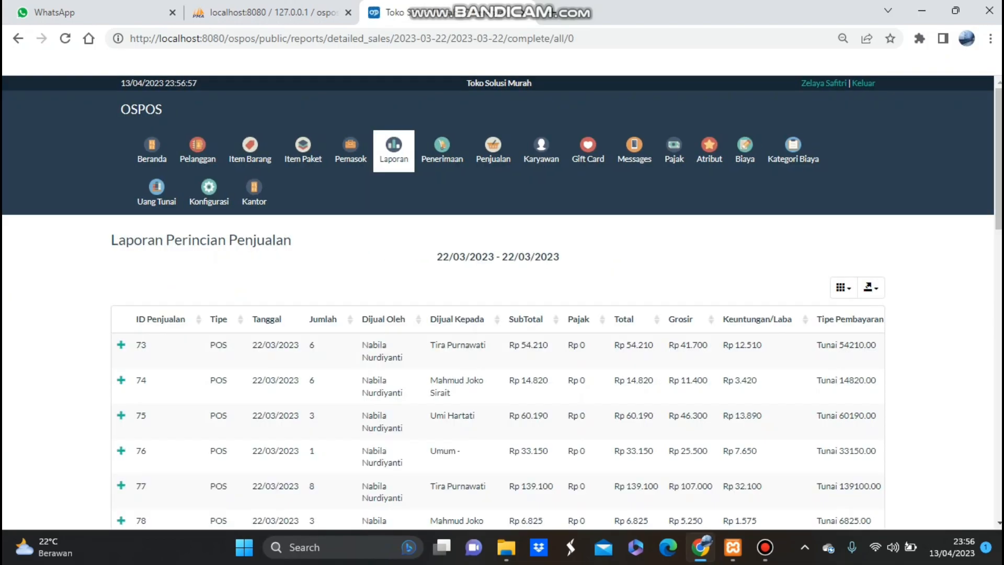
Step: Examine the sales transactions, payment types and totals on both pages of the detailed sales report for 22/03/2023
scroll(496, 314, "down", 1)
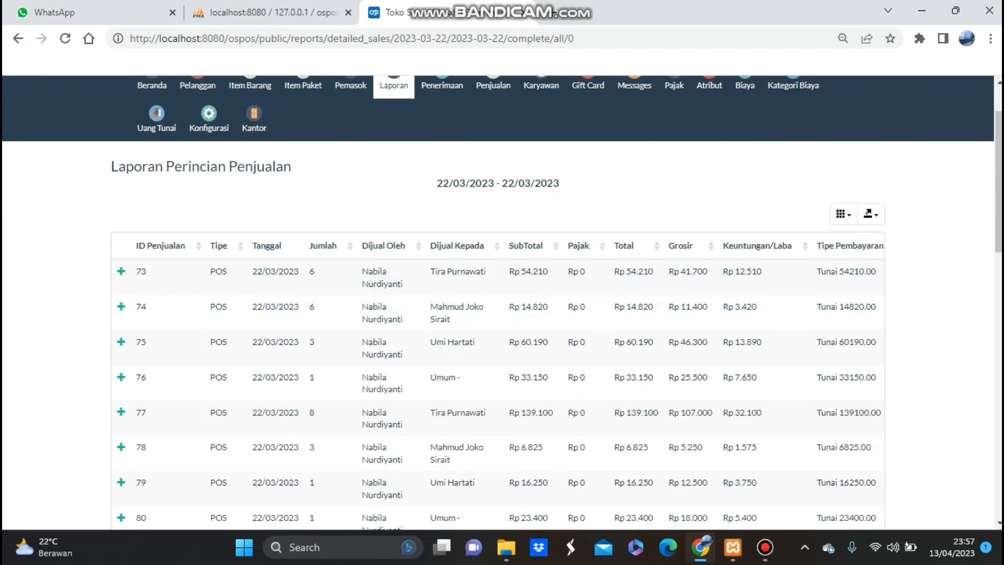
scroll(496, 314, "down", 1)
scroll(496, 314, "down", 1)
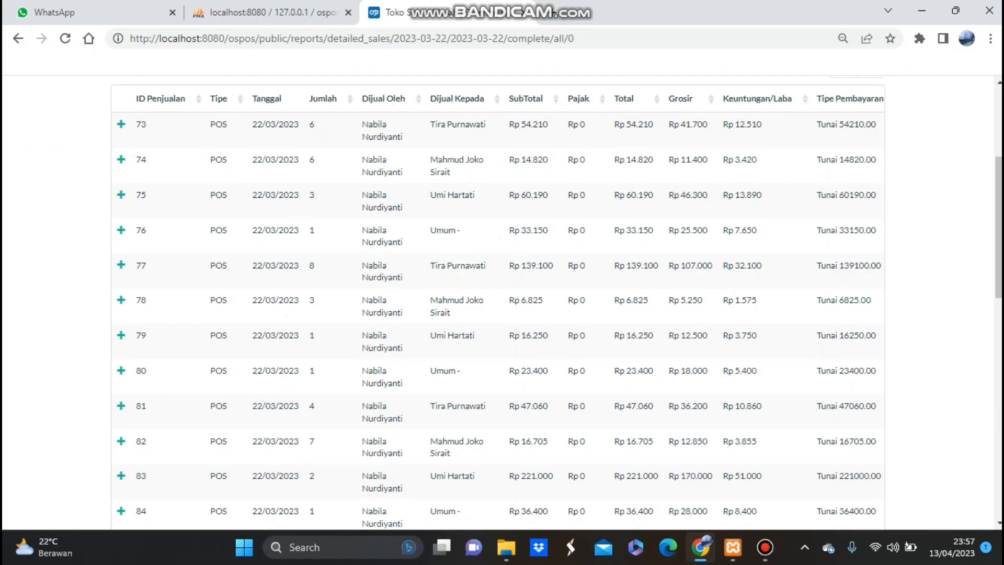
scroll(496, 314, "down", 5)
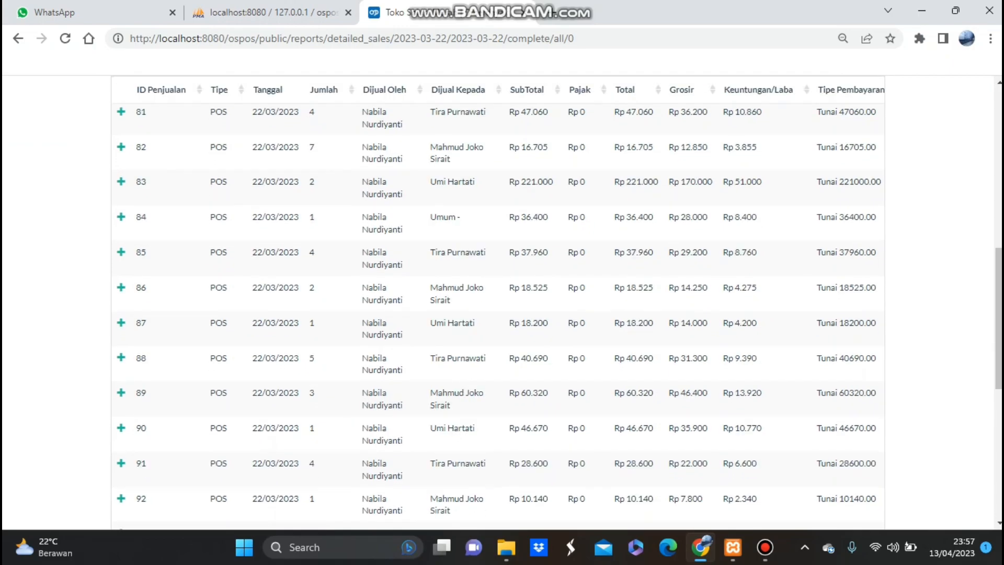
scroll(496, 314, "down", 3)
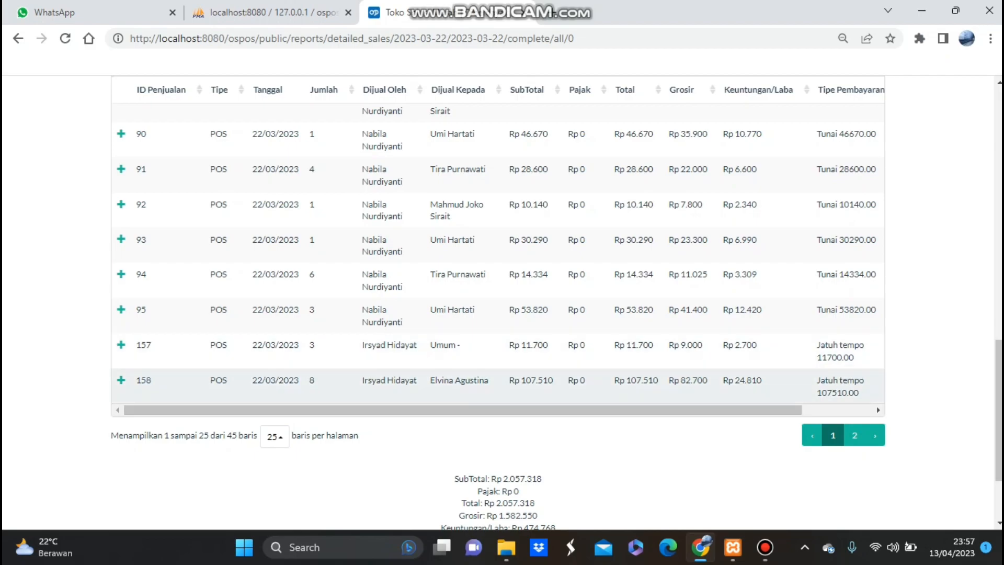
left_click(855, 435)
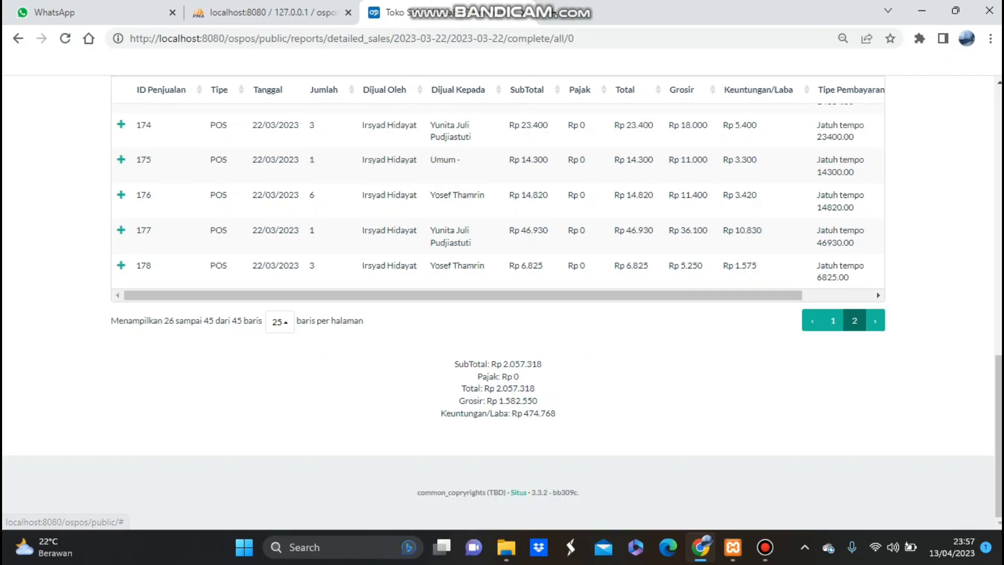
scroll(497, 364, "up", 10)
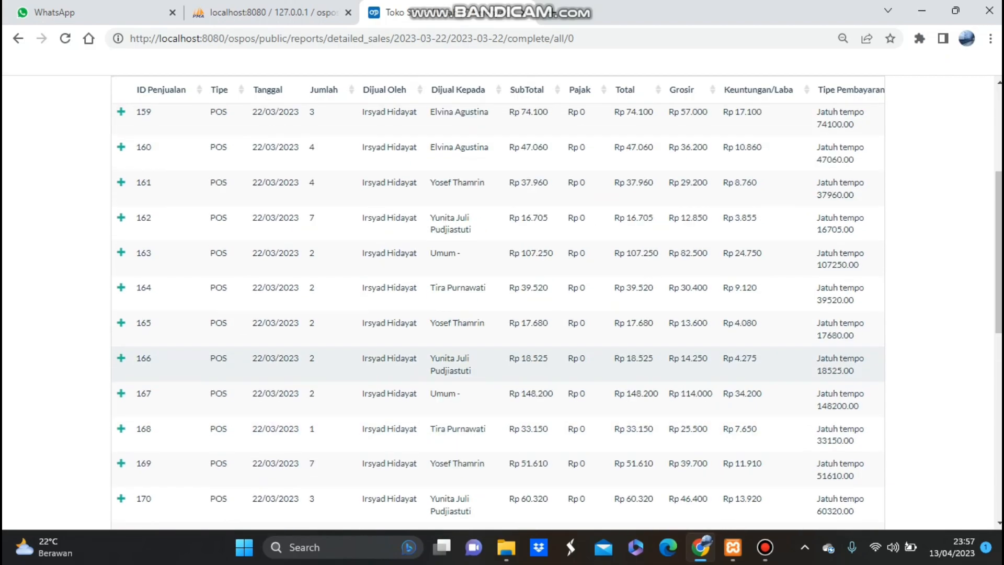
scroll(497, 363, "up", 4)
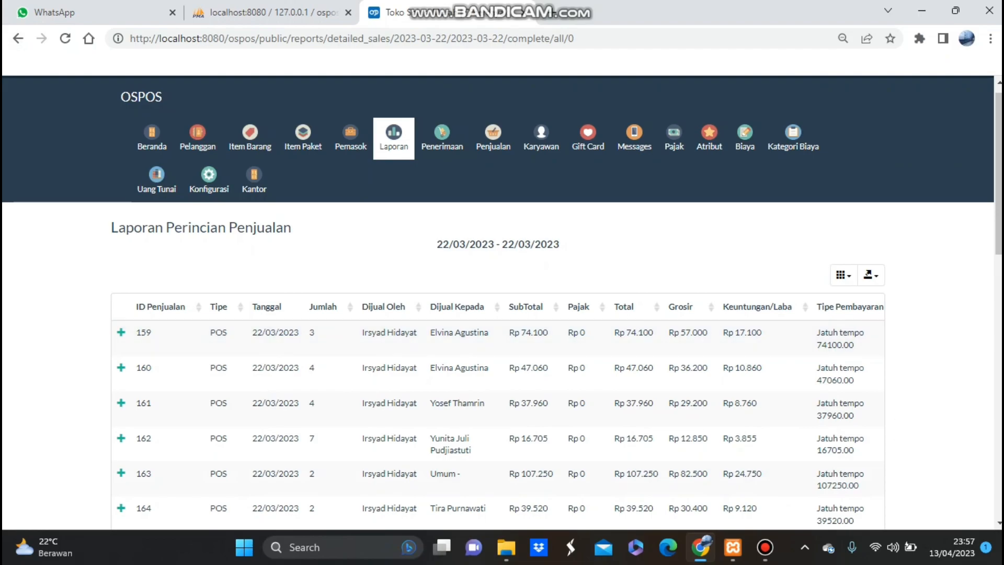
Step: Go back to the report input form and generate the detailed sales report for 23/03/2023 only
left_click(18, 38)
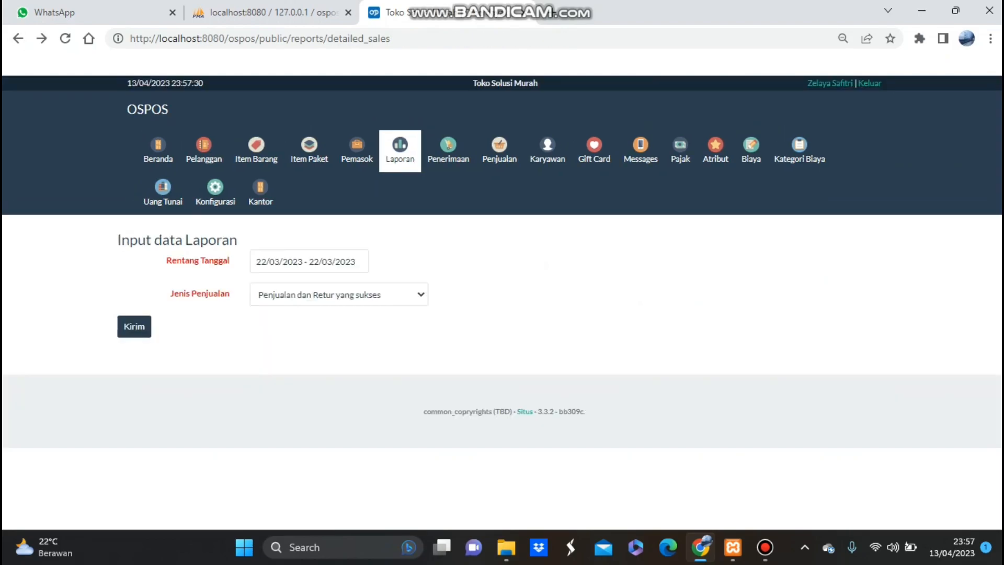
left_click(309, 262)
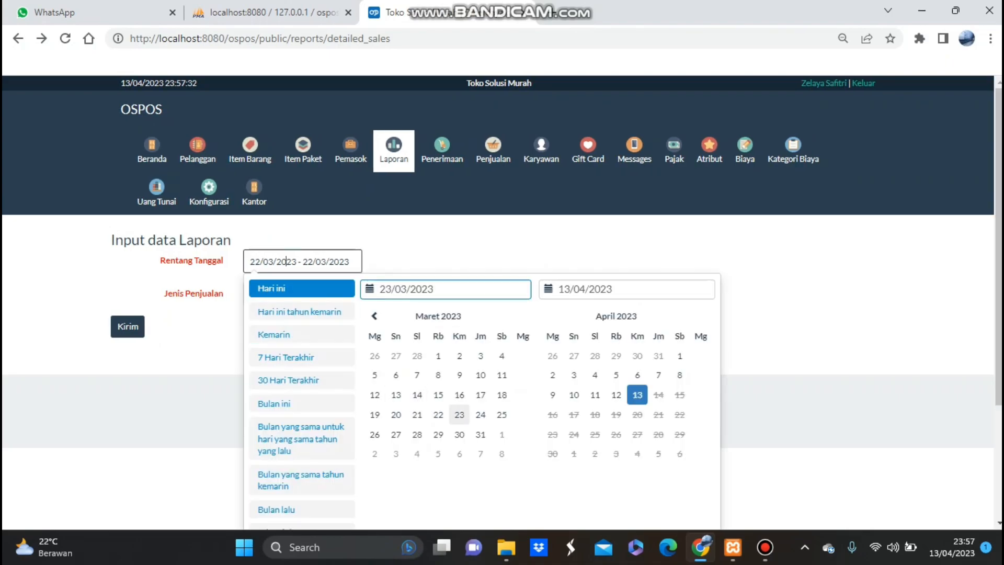
left_click(459, 415)
scroll(502, 313, "down", 3)
left_click(302, 464)
left_click(273, 511)
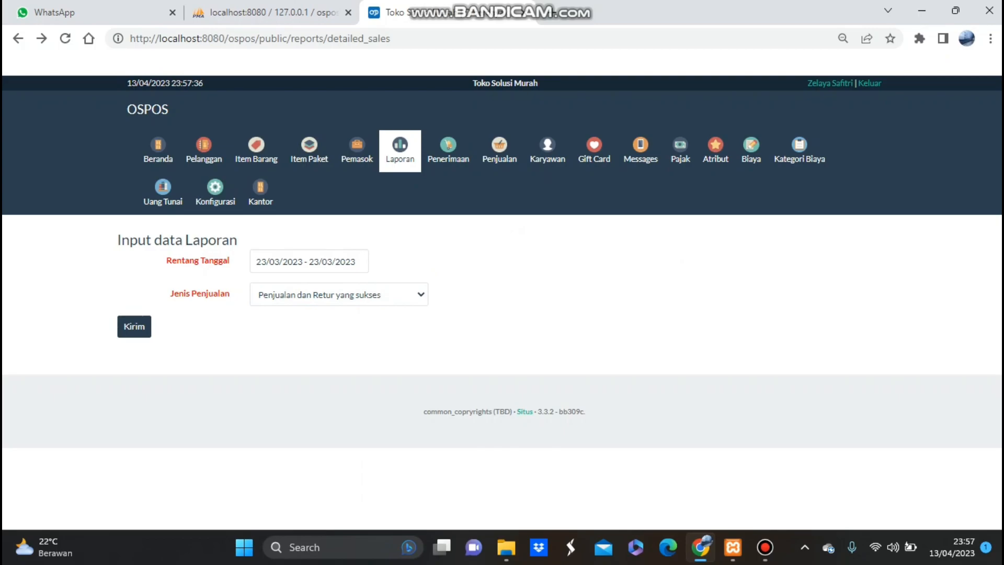
left_click(134, 326)
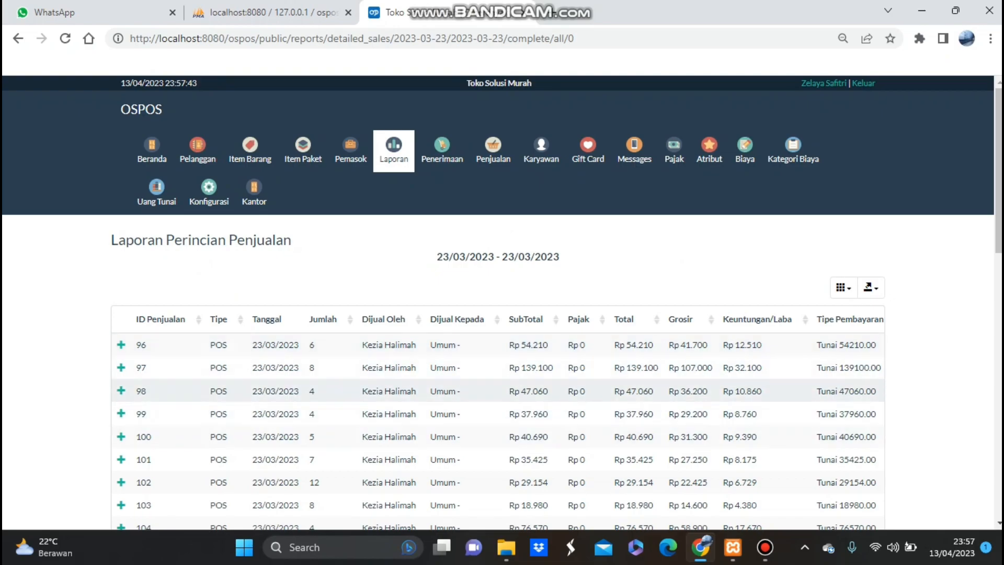
Step: Examine the first page of sales transactions, their payment types and the closing totals in the detailed report for 23/03/2023
scroll(497, 385, "down", 1)
scroll(496, 385, "down", 1)
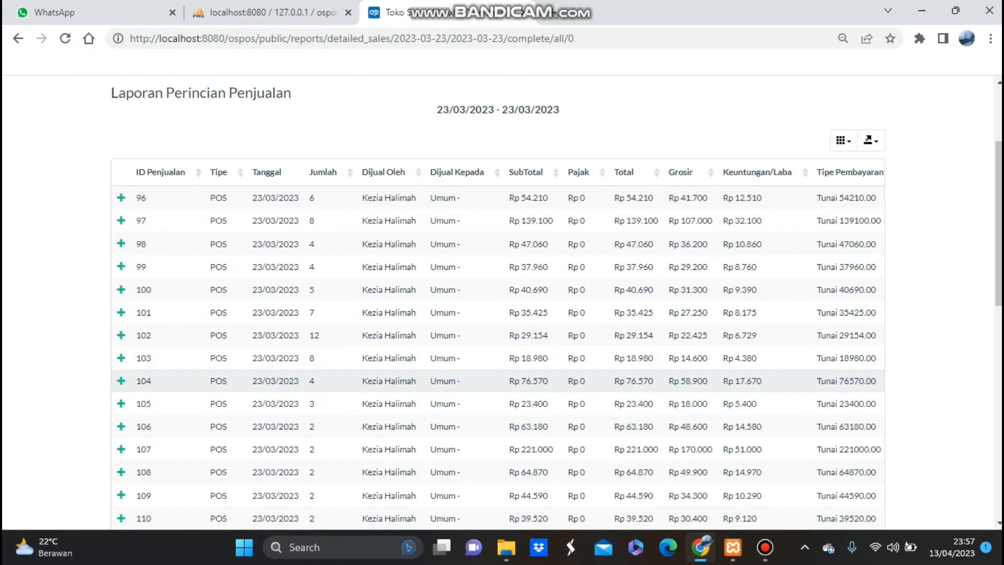
scroll(497, 413, "down", 3)
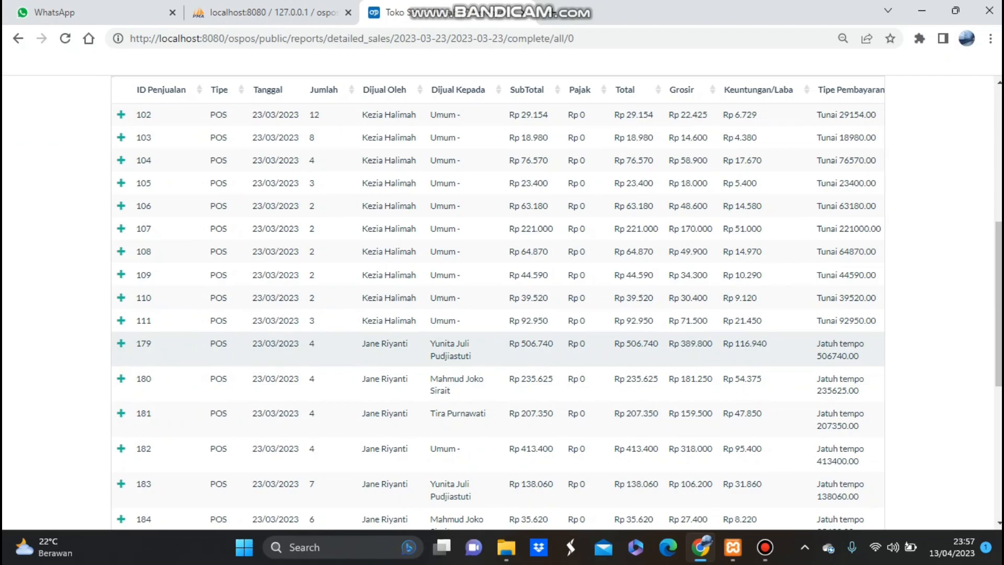
scroll(497, 314, "down", 6)
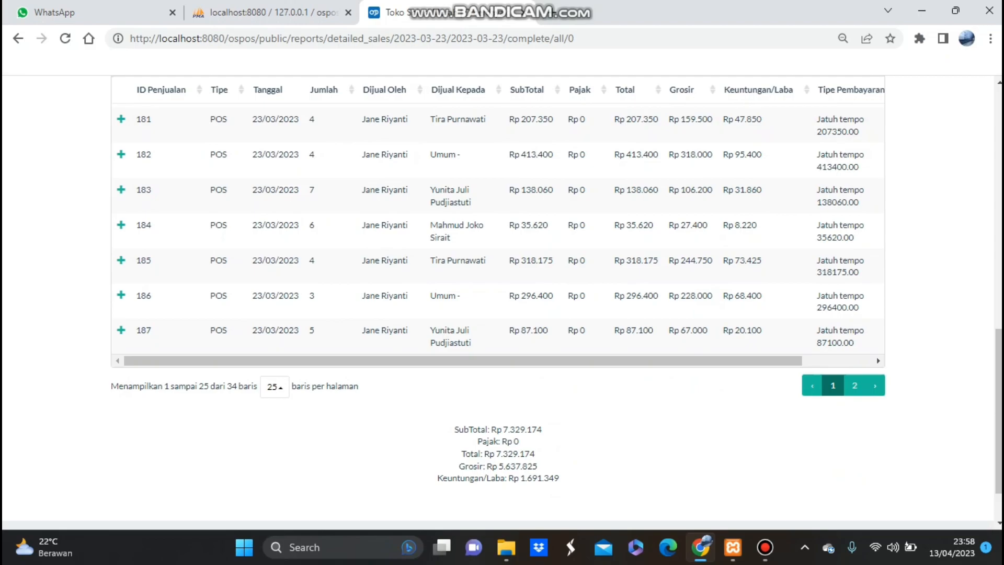
key("Home")
Step: Return to the report input form and generate the detailed sales report for 24/03/2023 only
key("alt+Left")
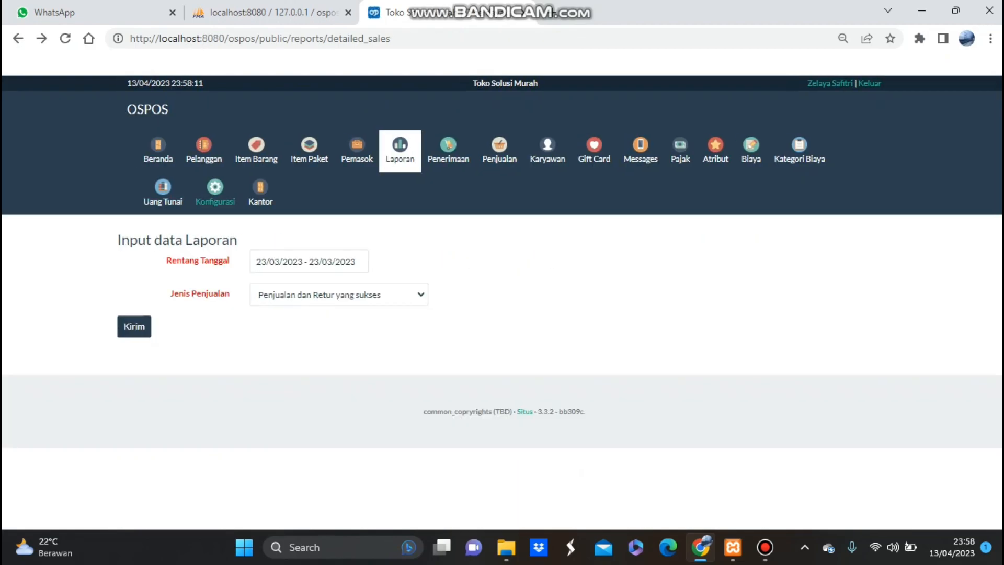
left_click(309, 262)
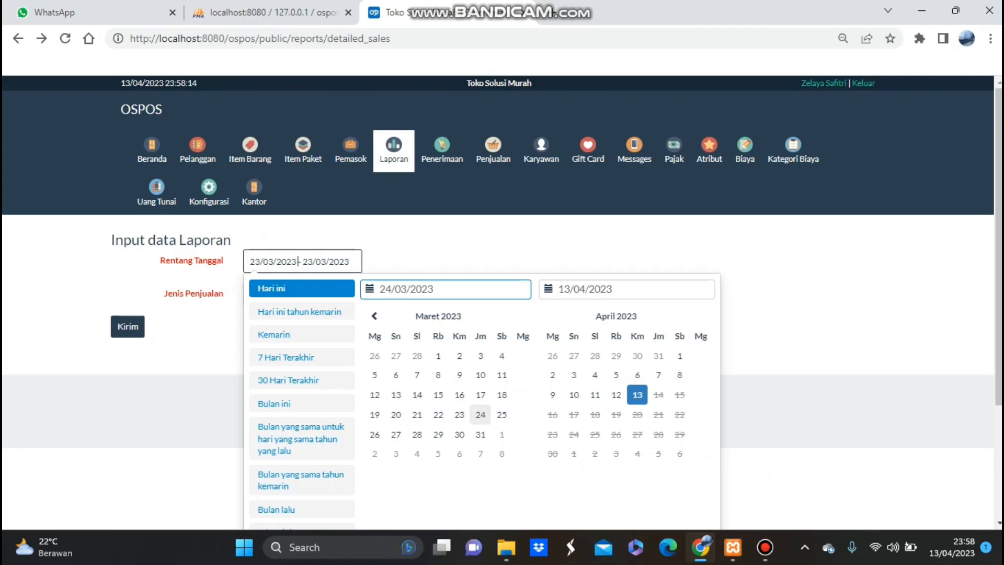
left_click(481, 414)
left_click(480, 414)
scroll(480, 415, "down", 3)
left_click(273, 512)
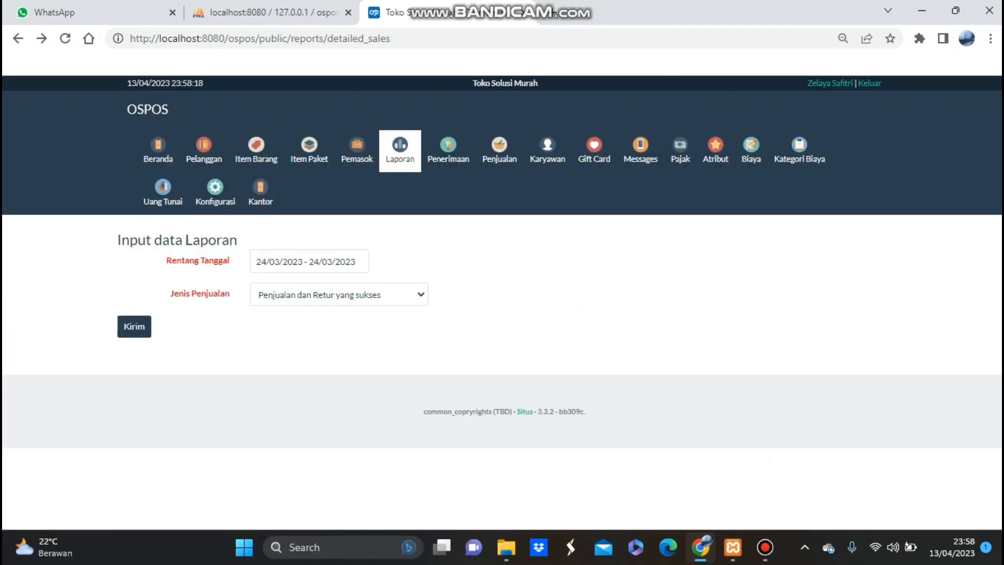
left_click(134, 326)
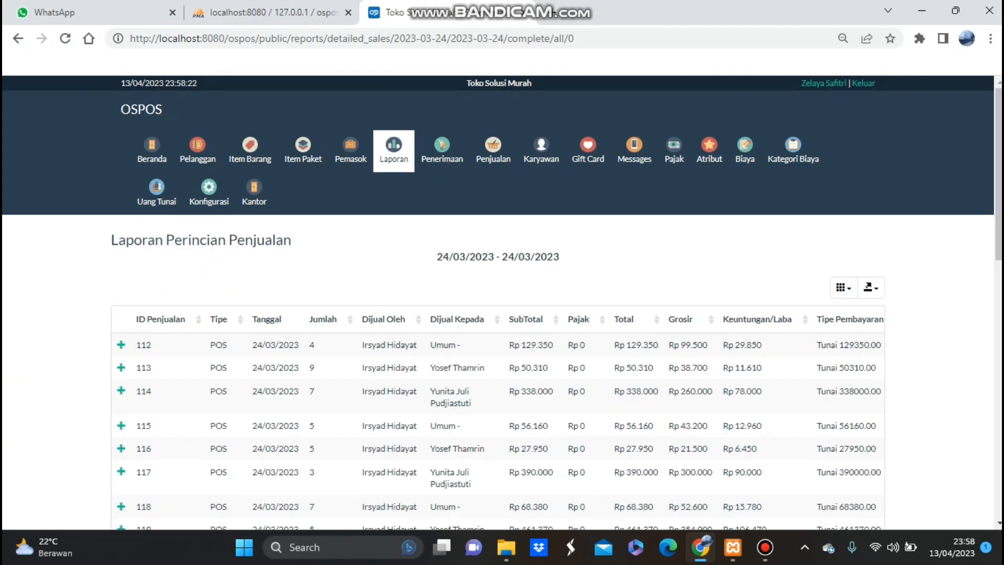
Step: Examine the sales transactions and the closing totals in the detailed sales report for 24/03/2023
scroll(502, 304, "down", 1)
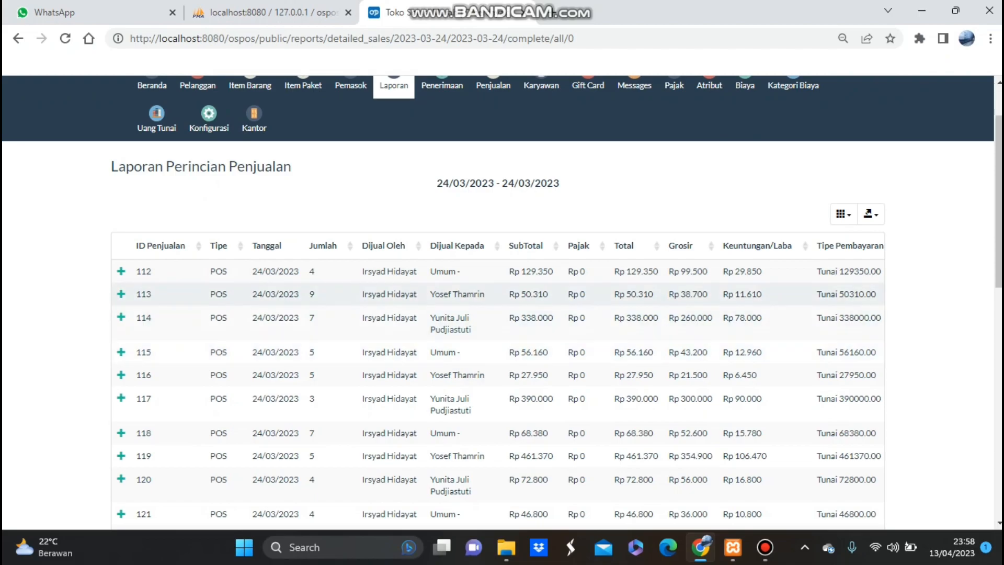
scroll(502, 285, "down", 1)
scroll(502, 283, "down", 1)
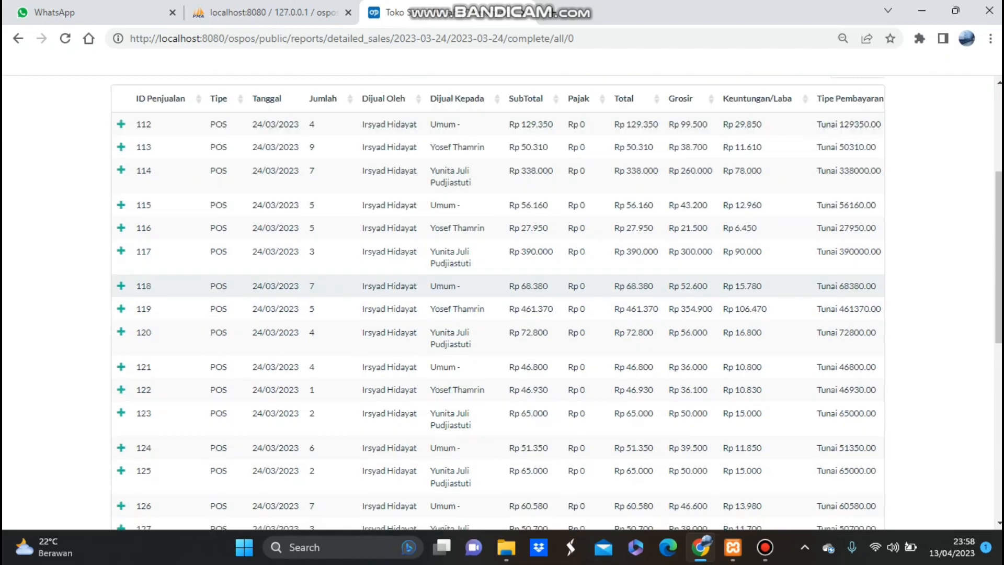
scroll(502, 303, "down", 5)
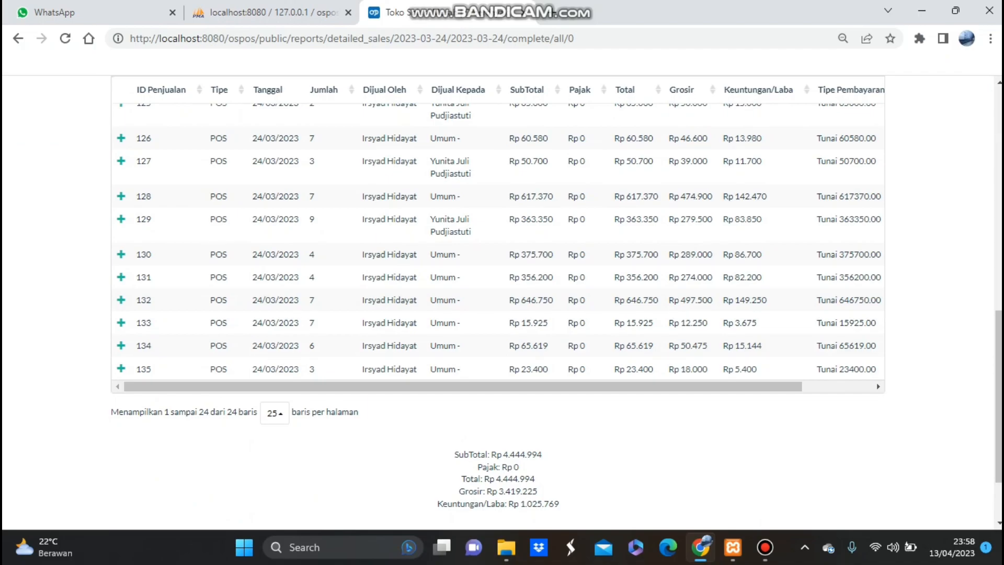
scroll(497, 418, "up", 10)
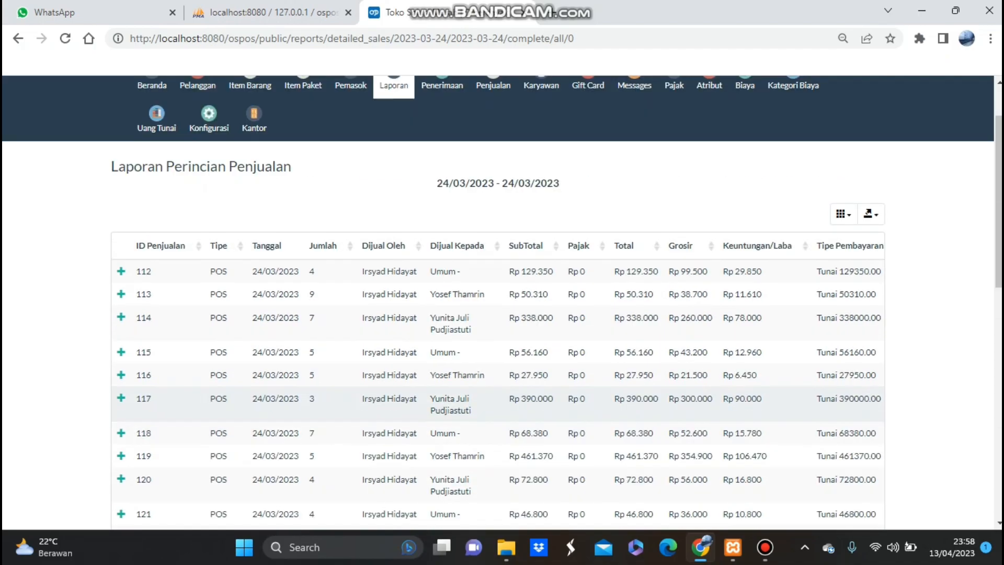
Step: Return to the report input form and generate the detailed sales report for 25/03/2023 only
key("alt+Left")
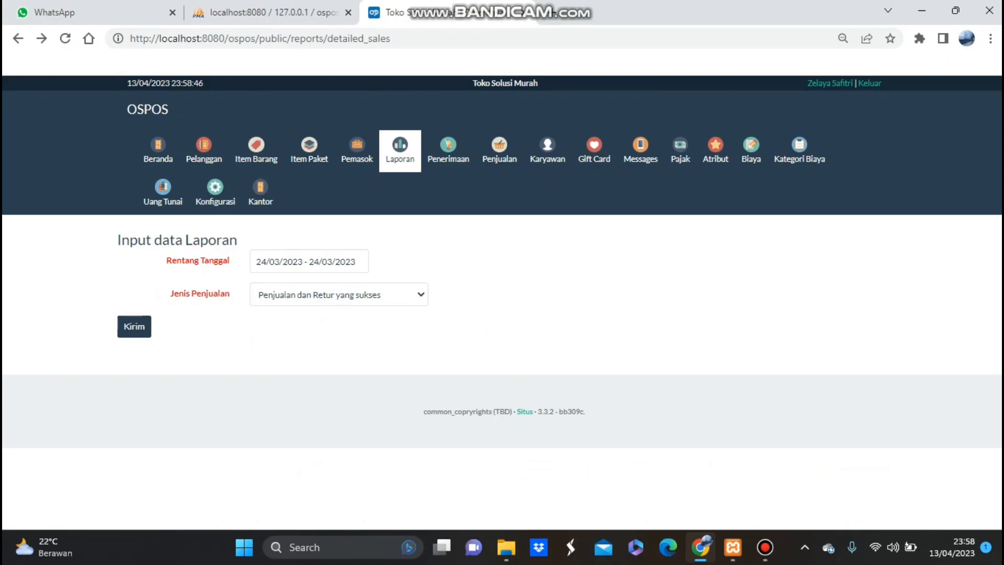
left_click(303, 262)
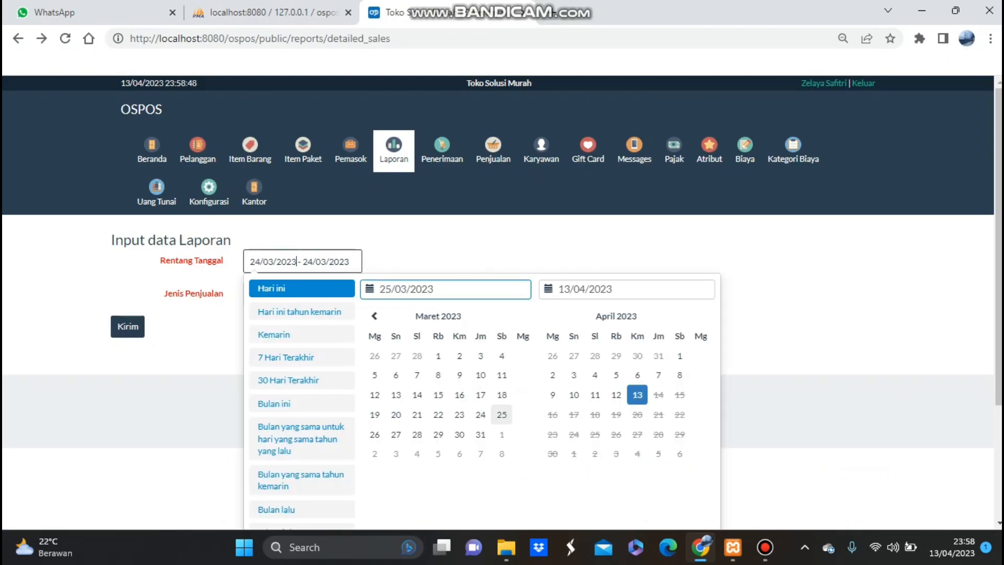
left_click(501, 414)
scroll(502, 414, "down", 3)
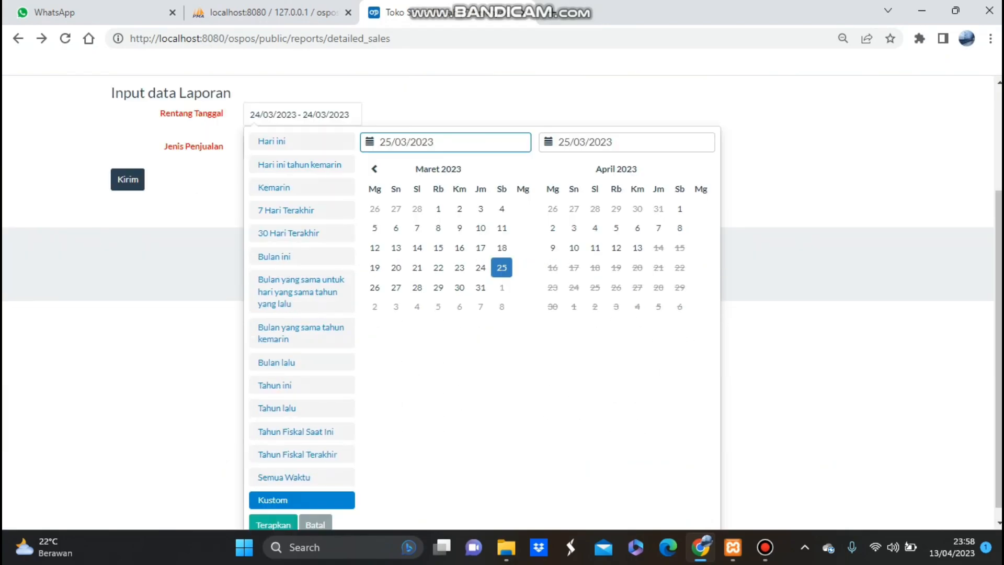
left_click(273, 511)
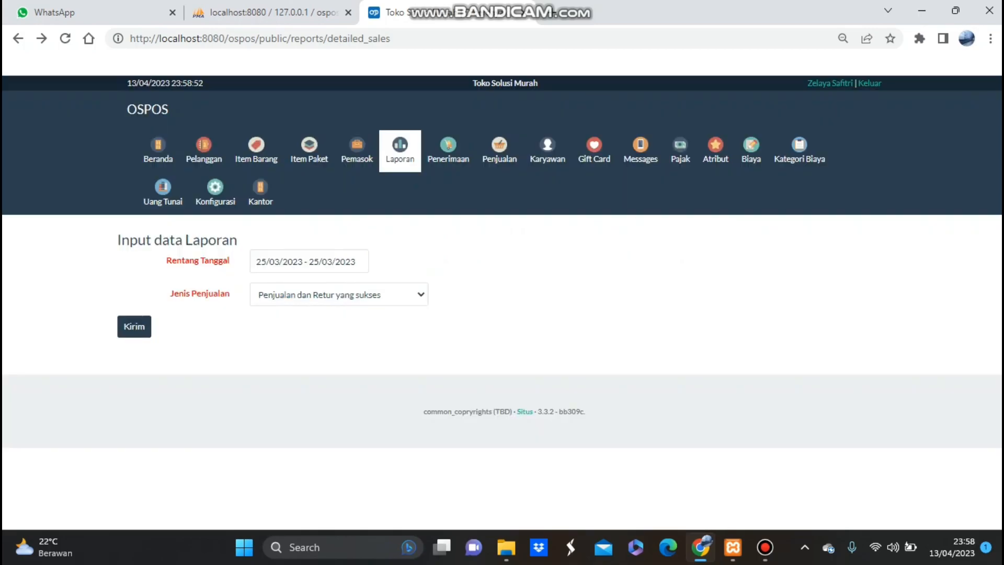
left_click(133, 326)
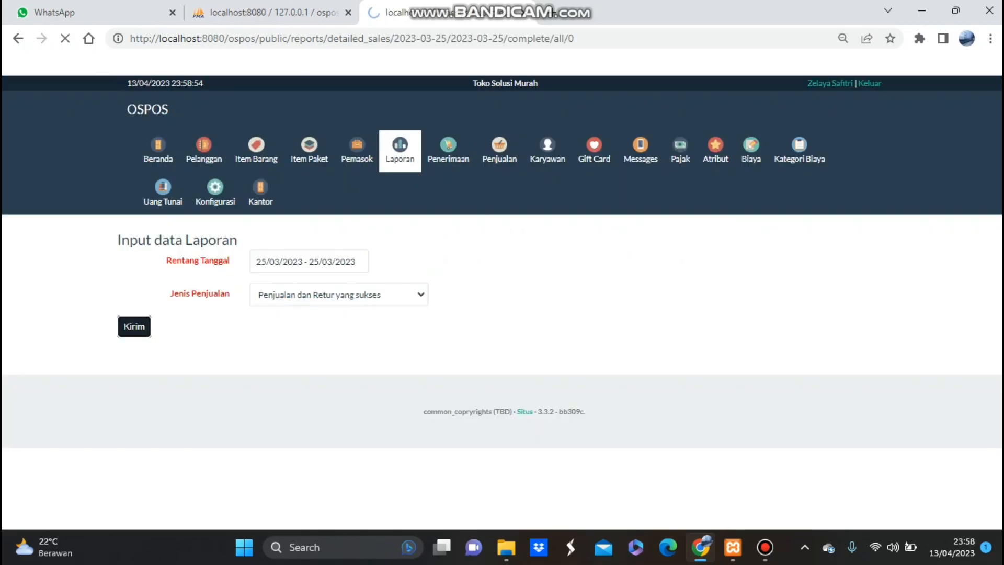
Step: Examine the sales transactions, subtotals, profits and closing totals in the detailed sales report for 25/03/2023
scroll(502, 314, "down", 3)
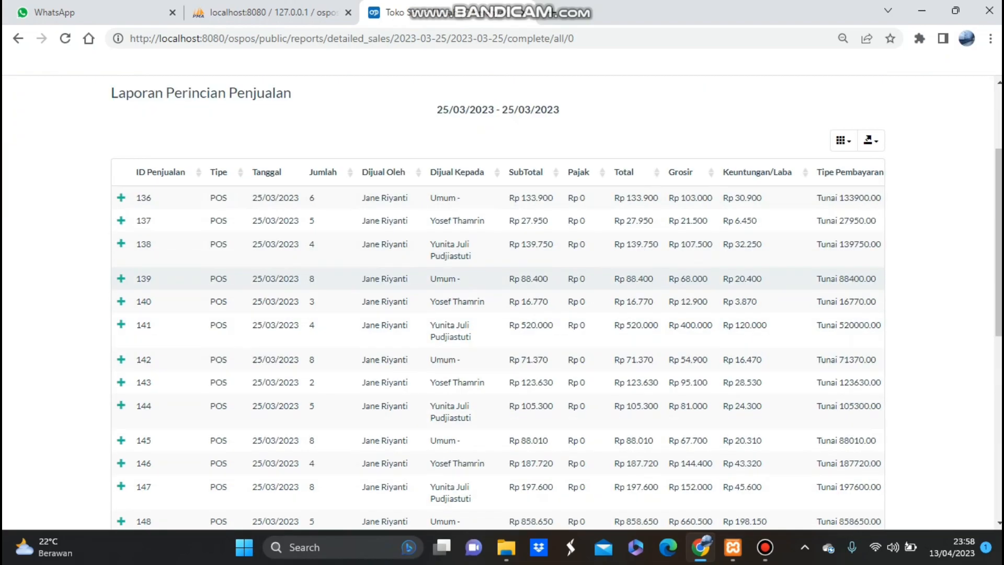
scroll(502, 304, "down", 1)
scroll(502, 303, "down", 3)
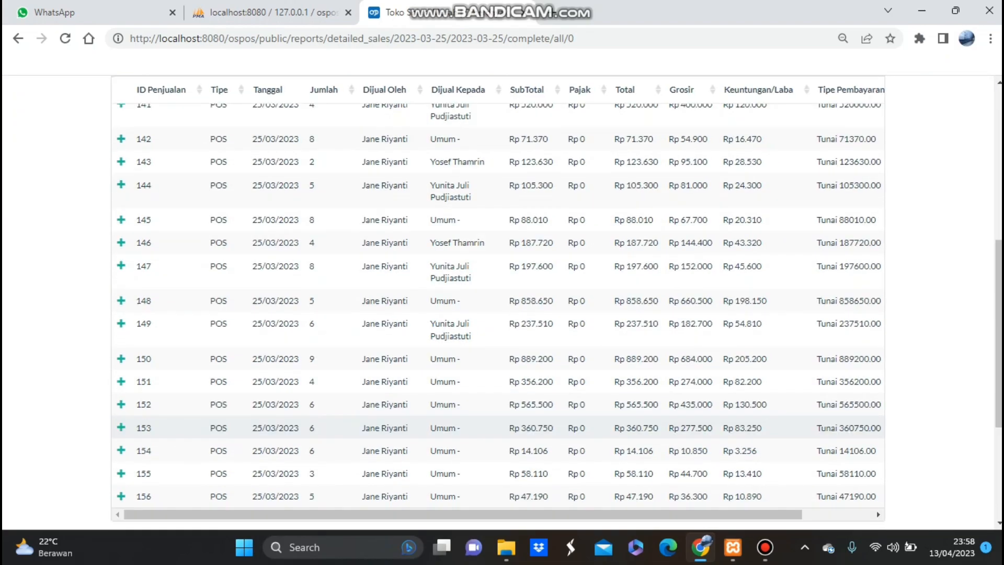
scroll(502, 303, "down", 2)
scroll(502, 303, "up", 6)
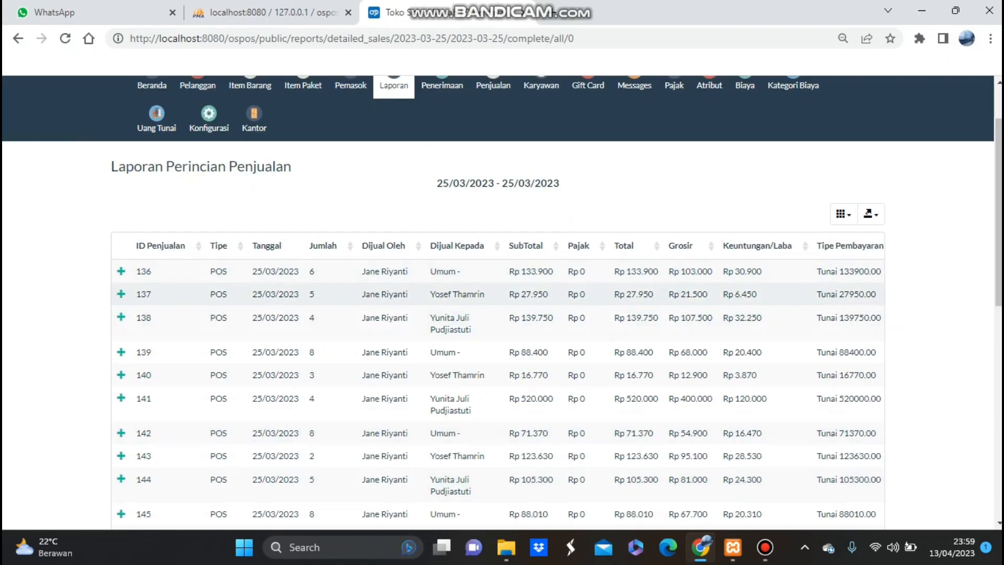
scroll(502, 345, "down", 2)
scroll(502, 303, "down", 4)
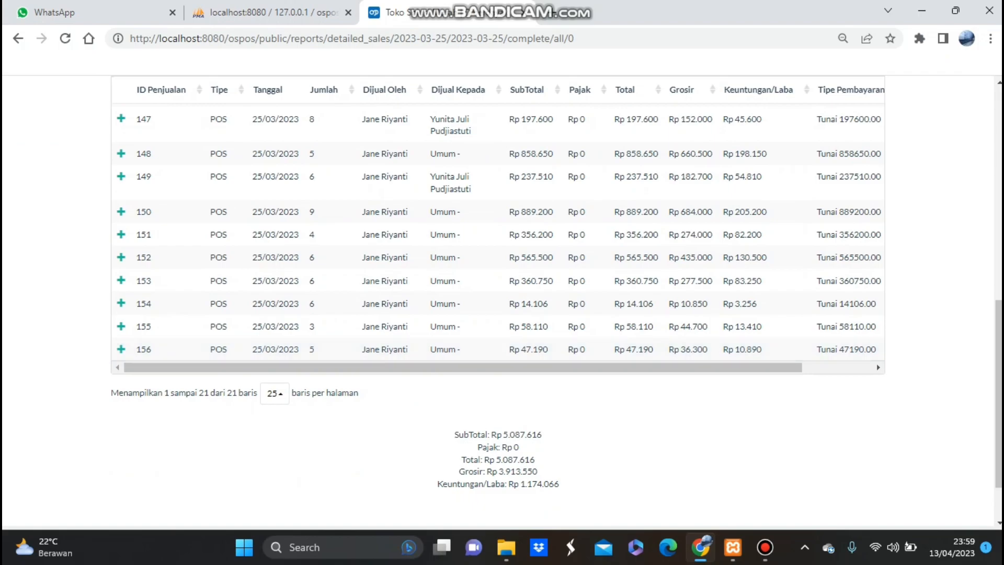
scroll(502, 303, "up", 5)
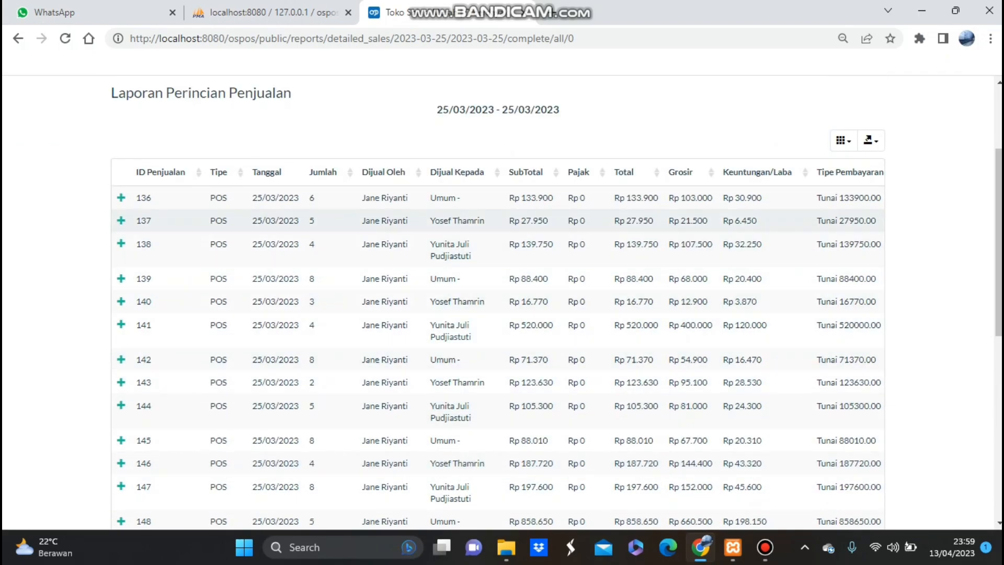
scroll(400, 164, "up", 2)
Step: Start a new detailed sales report (Perincian Laporan, Penjualan) from the reports overview and generate it for 22/03/2023 only
left_click(400, 165)
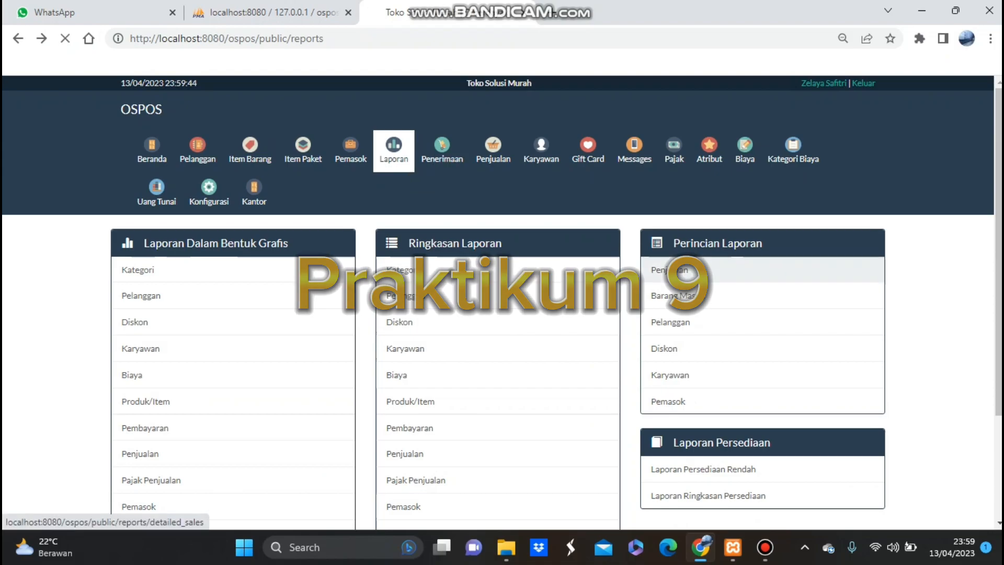
left_click(669, 269)
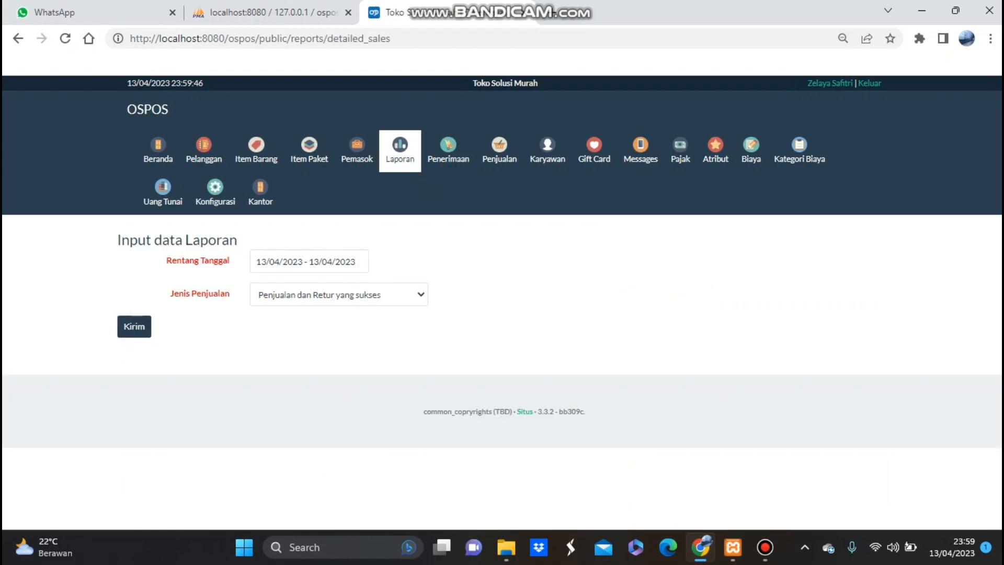
left_click(281, 262)
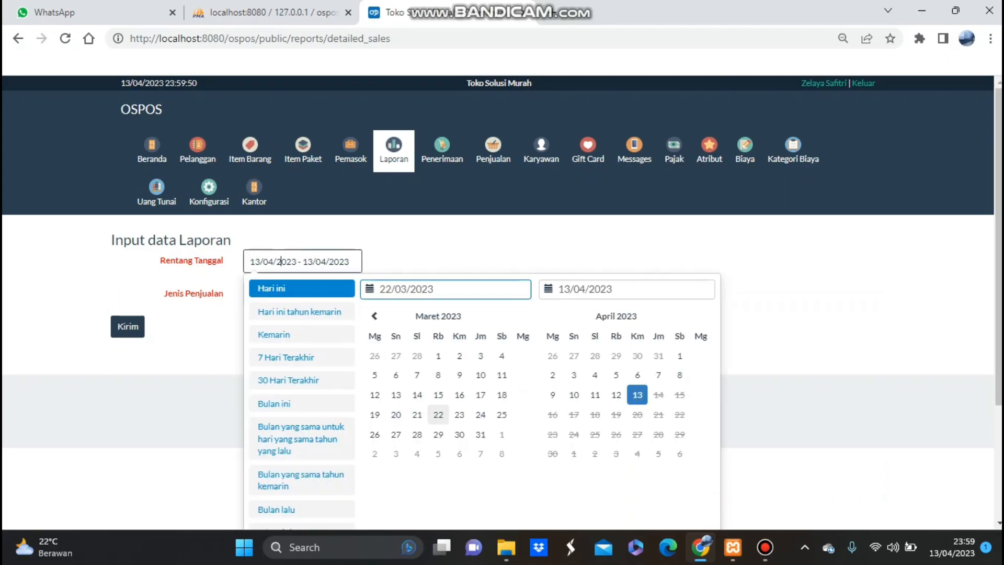
left_click(438, 414)
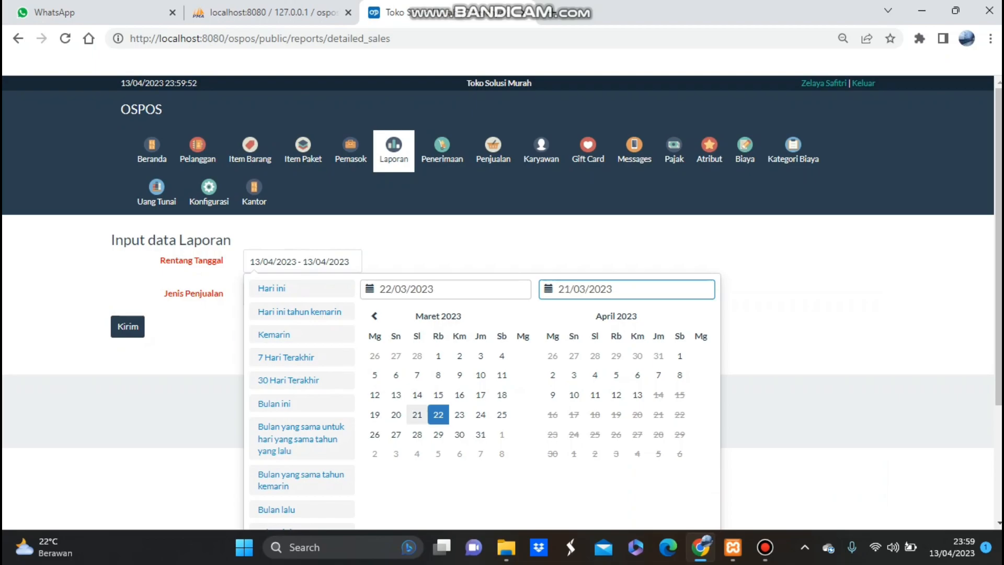
left_click(438, 415)
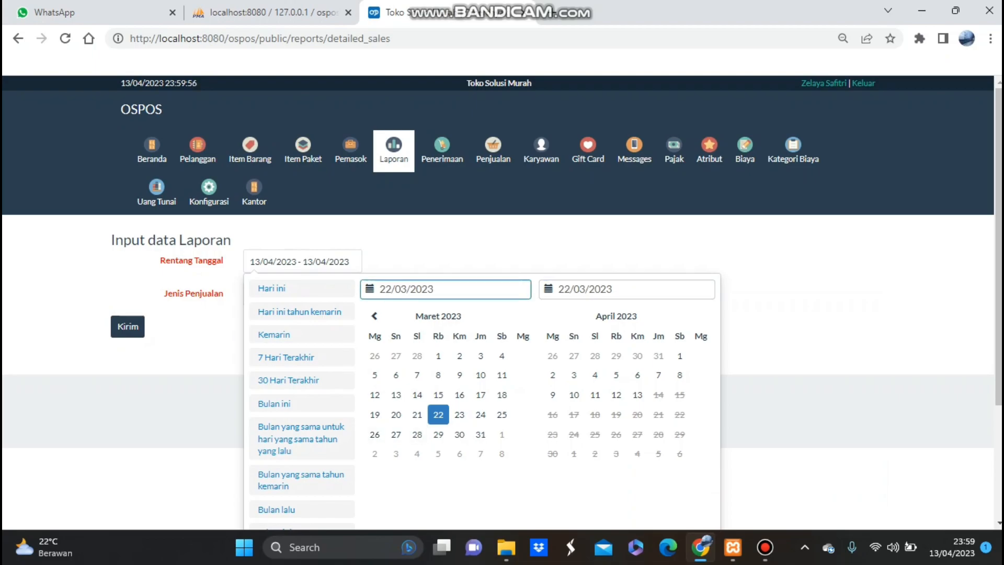
scroll(293, 418, "down", 3)
left_click(273, 511)
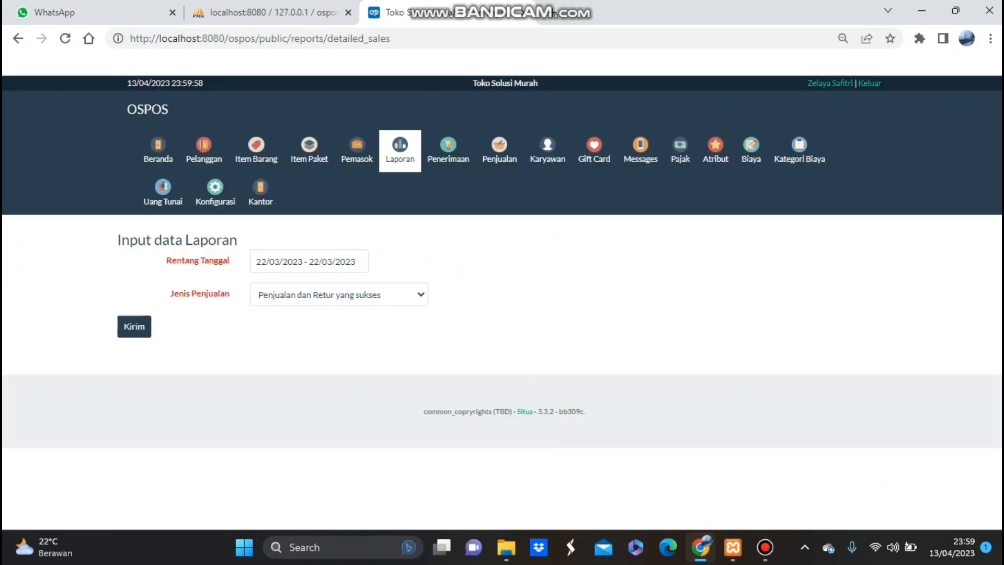
left_click(134, 326)
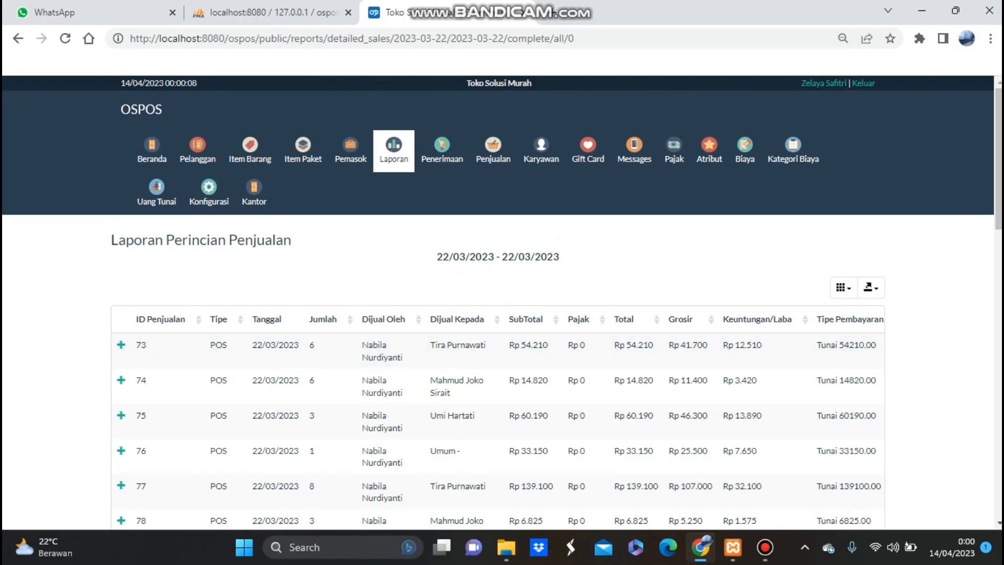
Step: Review the first page of the 22/03/2023 report, including the payment type and Catatan columns at the table's far end
scroll(502, 423, "down", 10)
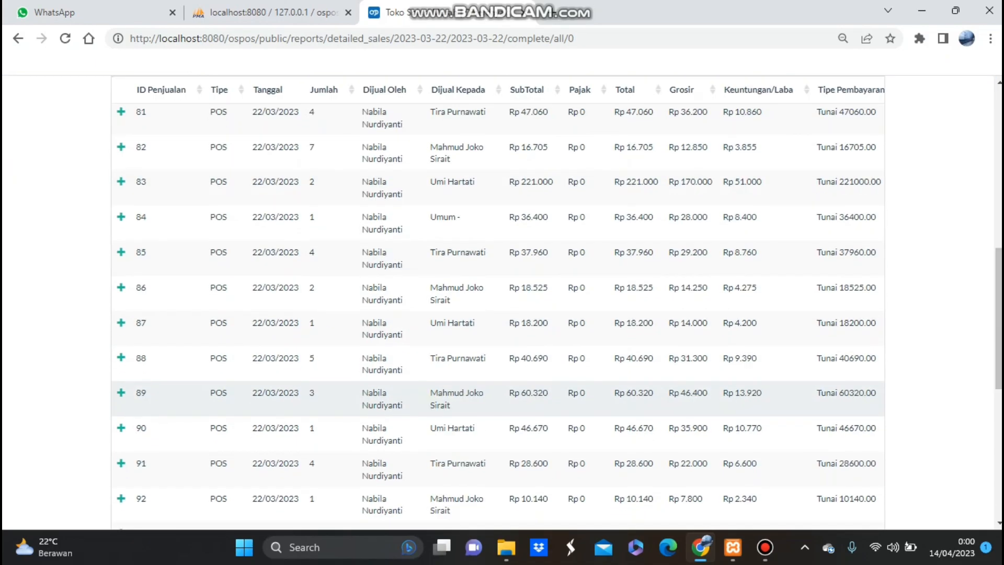
left_click_drag(462, 484, 538, 483)
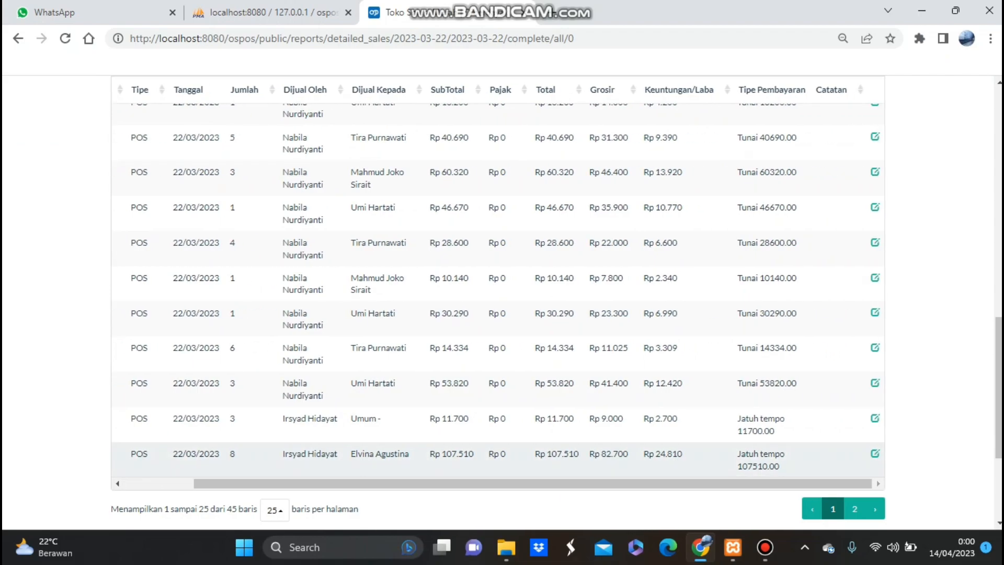
scroll(502, 340, "up", 5)
scroll(502, 303, "up", 5)
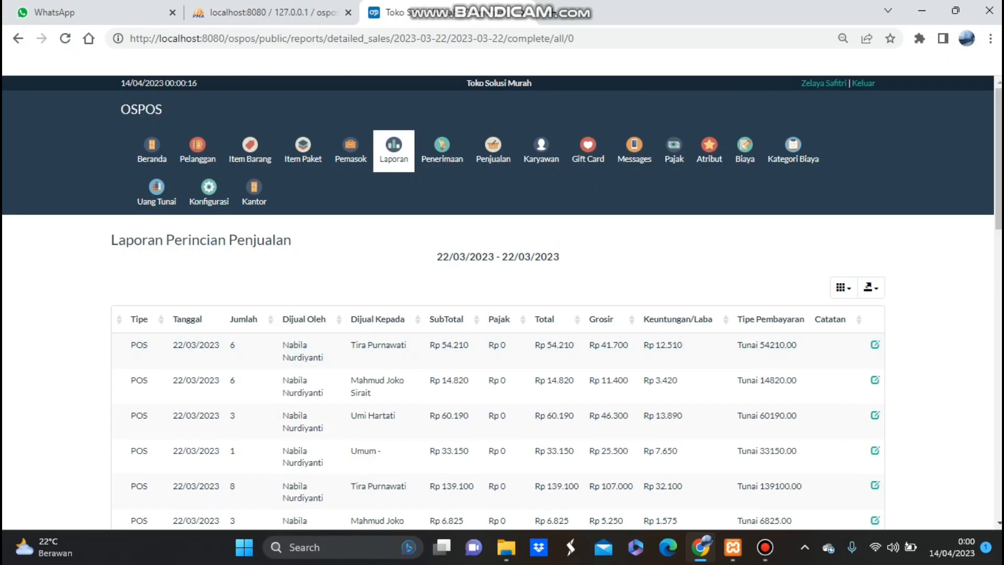
Step: Sort the 22/03/2023 detailed sales by Keuntungan/Laba from highest to lowest and look through the ordered transactions
left_click(680, 319)
left_click(679, 319)
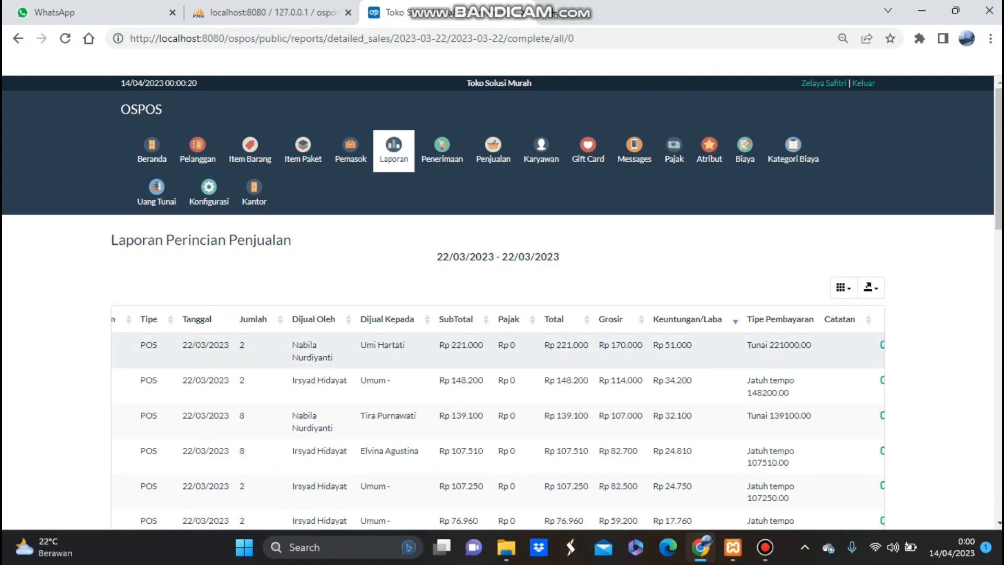
scroll(502, 303, "down", 7)
scroll(502, 303, "down", 3)
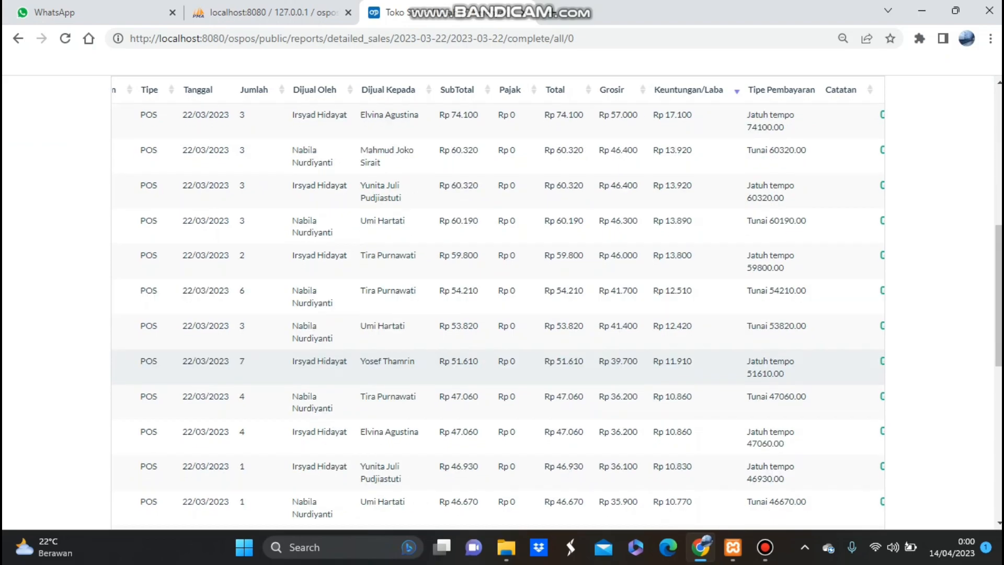
scroll(502, 304, "up", 7)
scroll(502, 303, "up", 3)
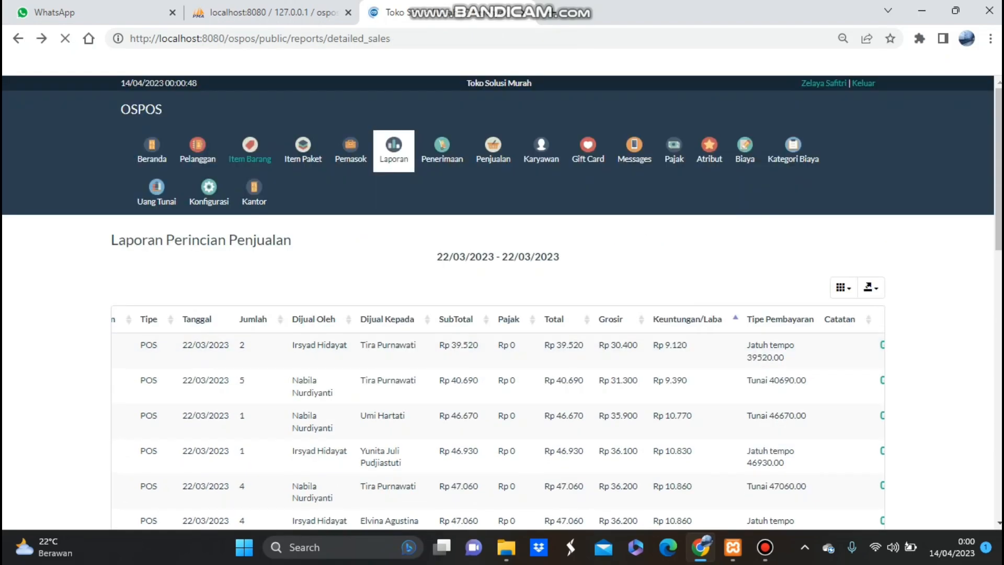
Step: Return to the report input form and generate the detailed sales report for 23/03/2023 only
key("alt+Left")
left_click(292, 262)
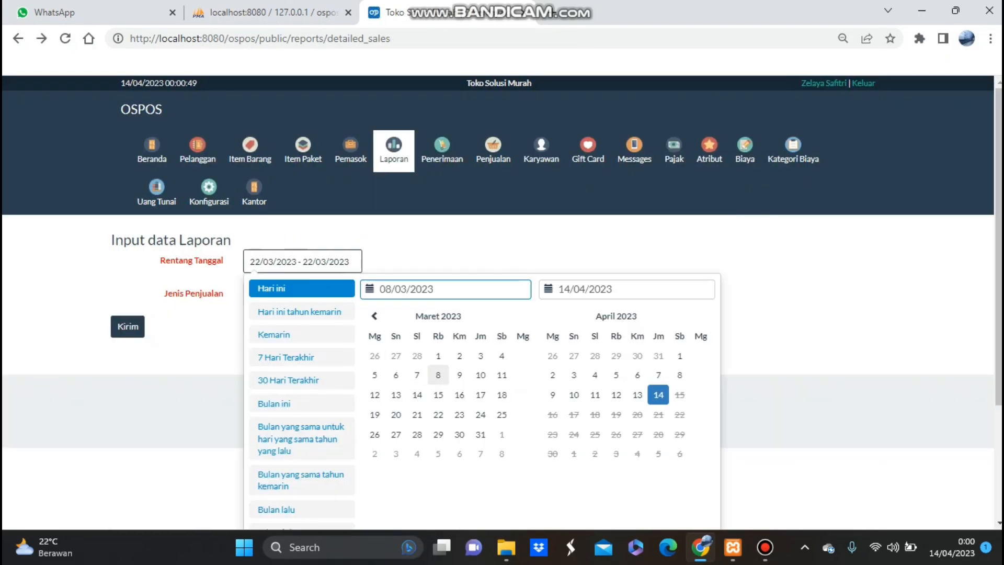
left_click(459, 414)
scroll(502, 303, "down", 3)
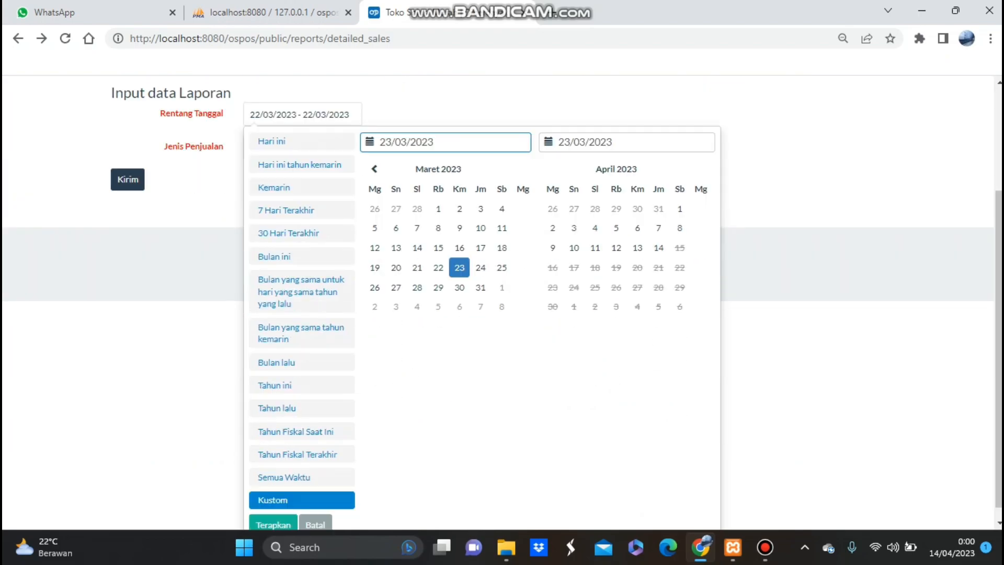
left_click(272, 511)
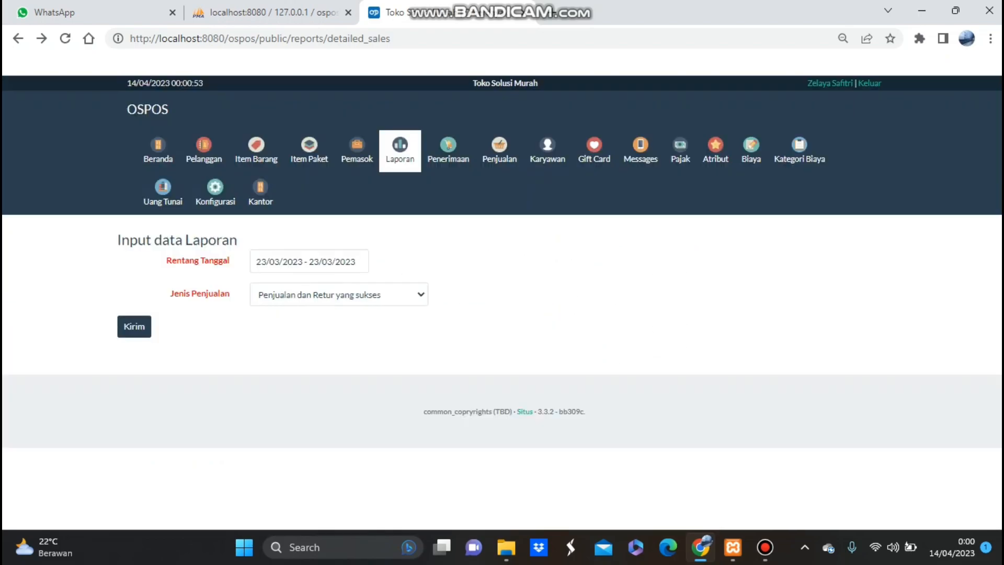
left_click(134, 326)
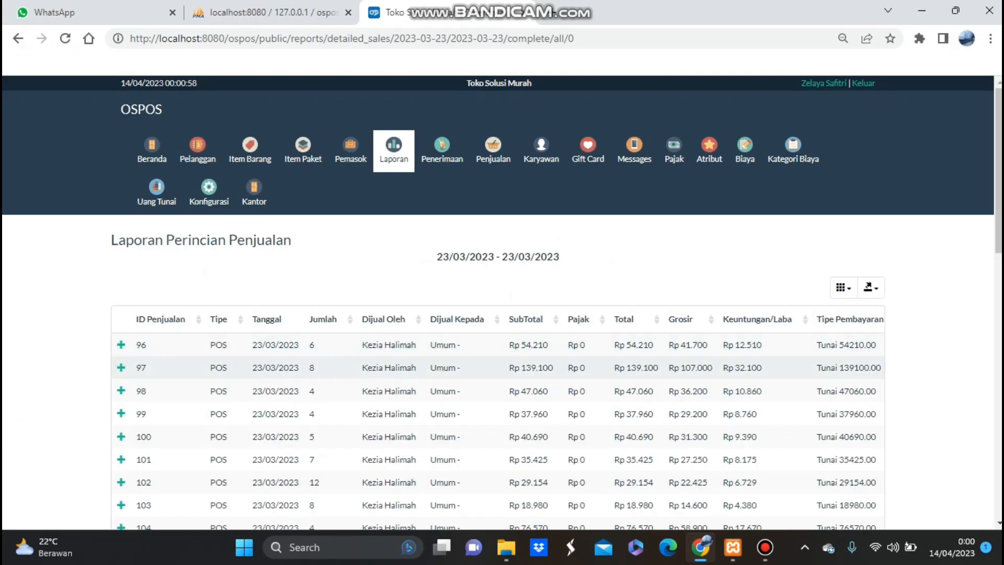
Step: Sort the 23/03/2023 detailed sales by Keuntungan/Laba from highest to lowest
scroll(502, 366, "down", 1)
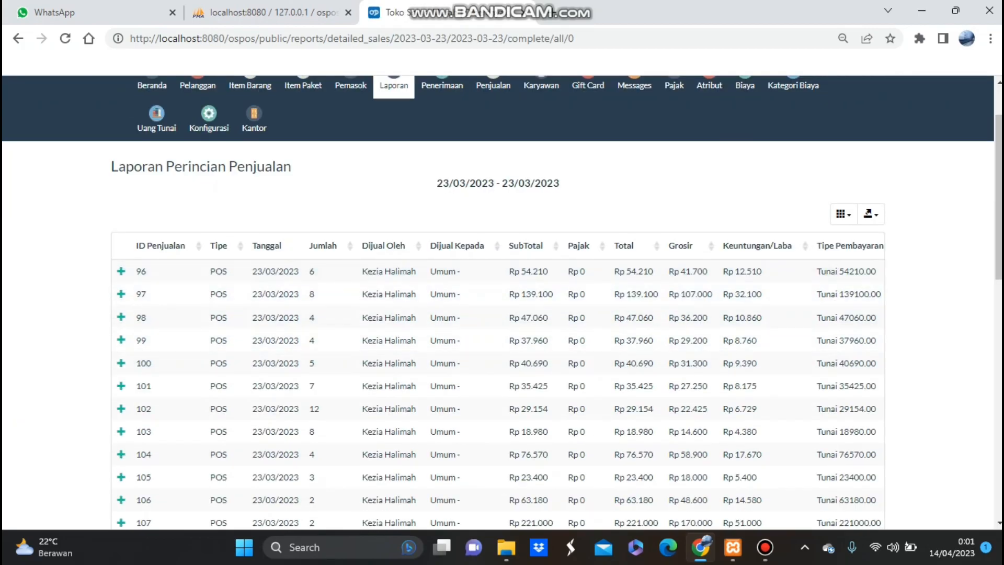
scroll(502, 366, "down", 1)
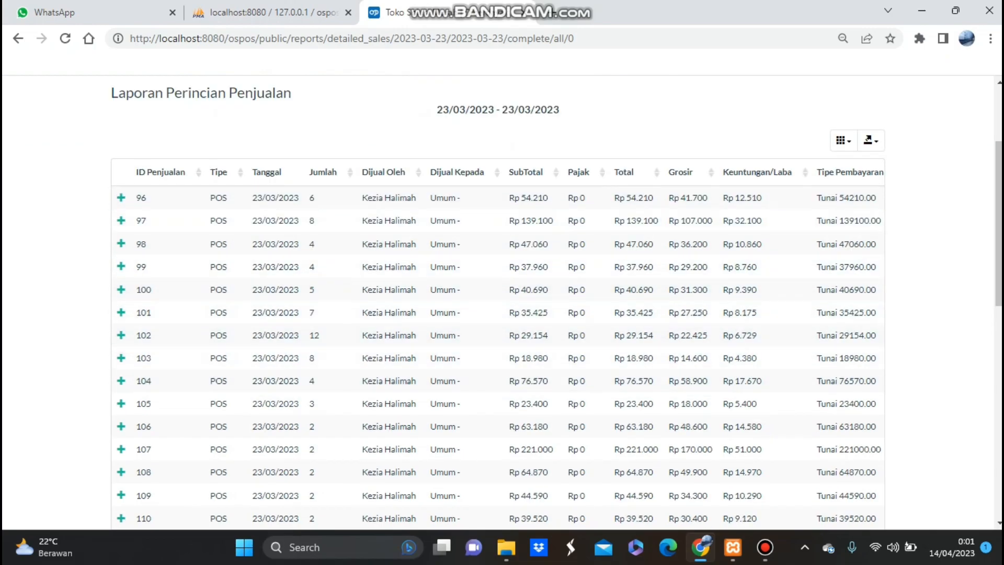
left_click(757, 172)
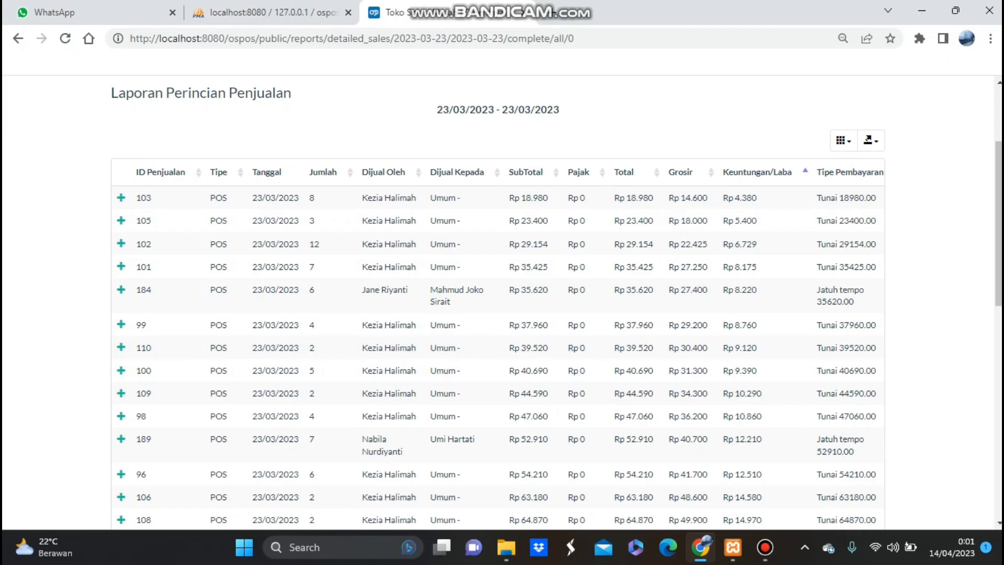
left_click(758, 172)
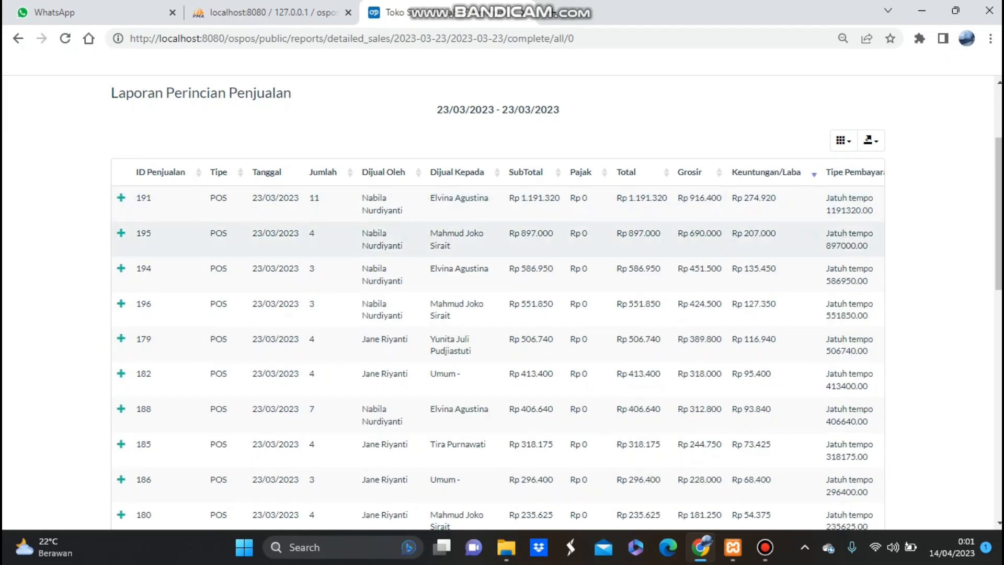
Step: Review the sorted 23/03/2023 transactions on both pages of the report, including the closing totals
scroll(496, 238, "down", 1)
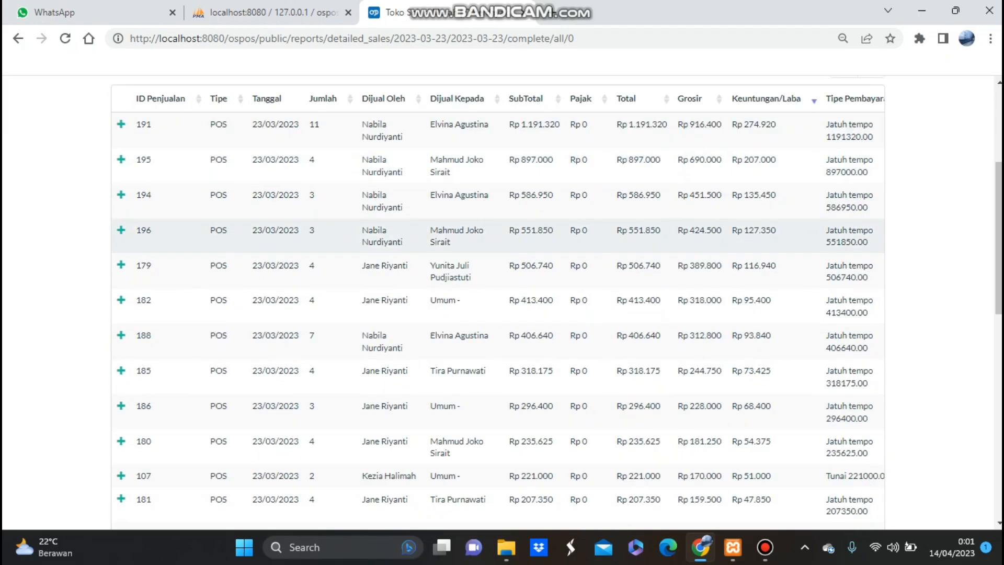
scroll(304, 255, "down", 10)
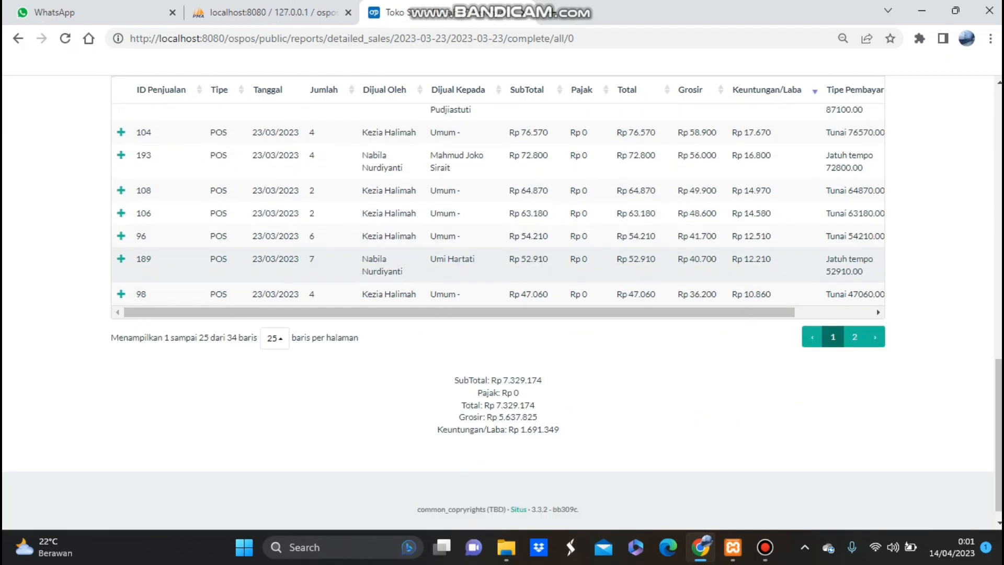
left_click(855, 336)
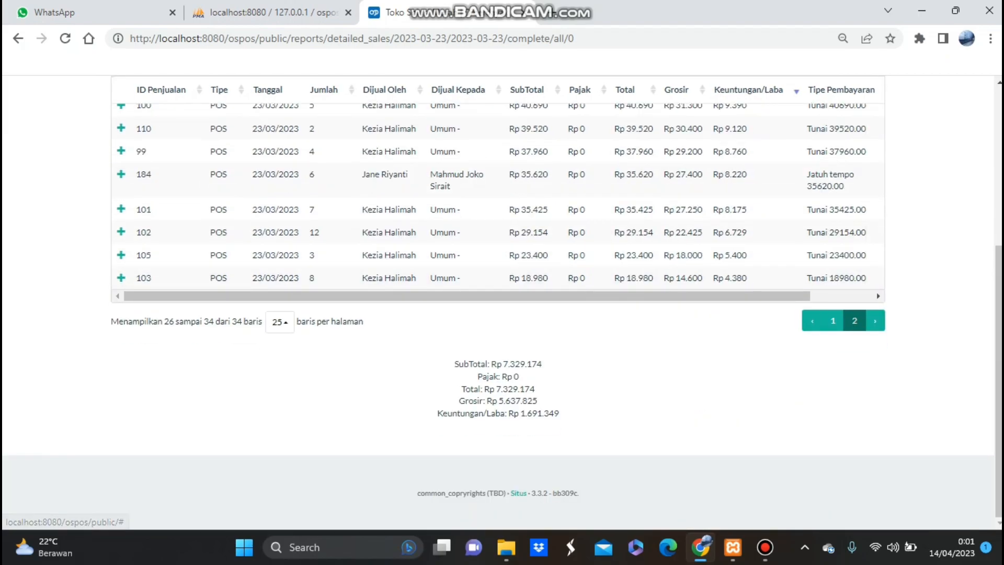
scroll(497, 293, "up", 3)
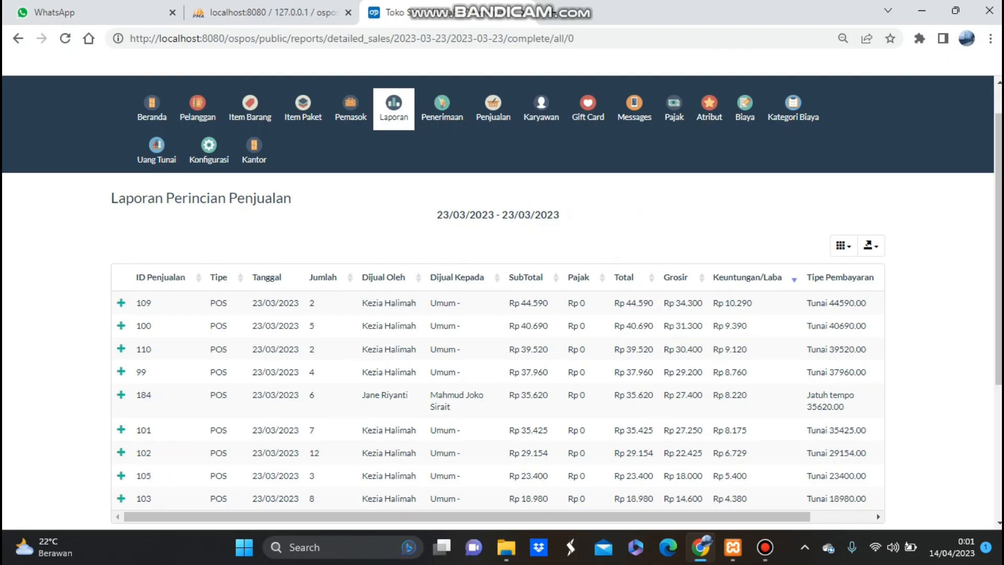
scroll(497, 293, "down", 1)
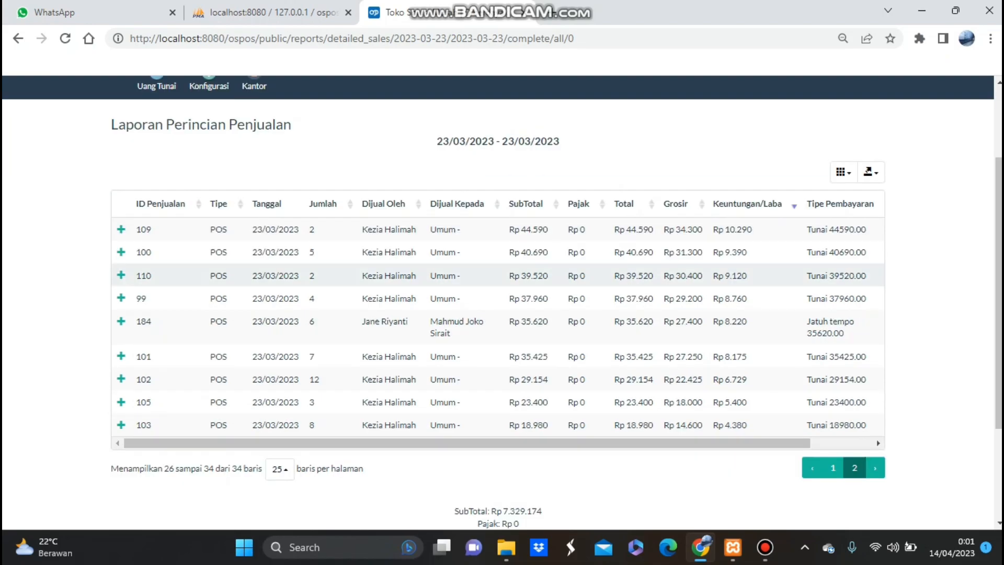
scroll(497, 293, "up", 2)
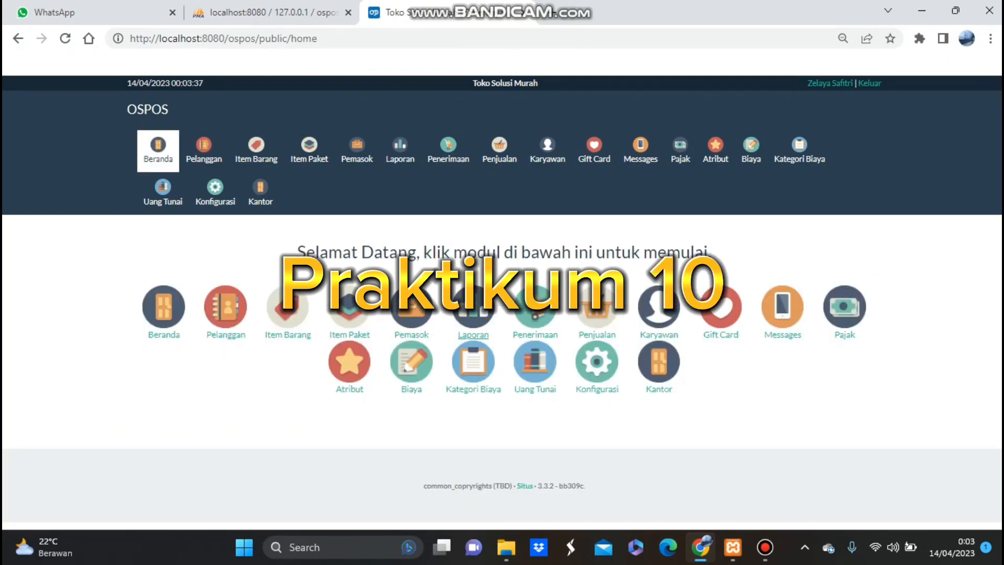
Step: Generate the detailed Barang Masuk report from the reports overview for 29/03/2023 to 30/03/2023
left_click(473, 324)
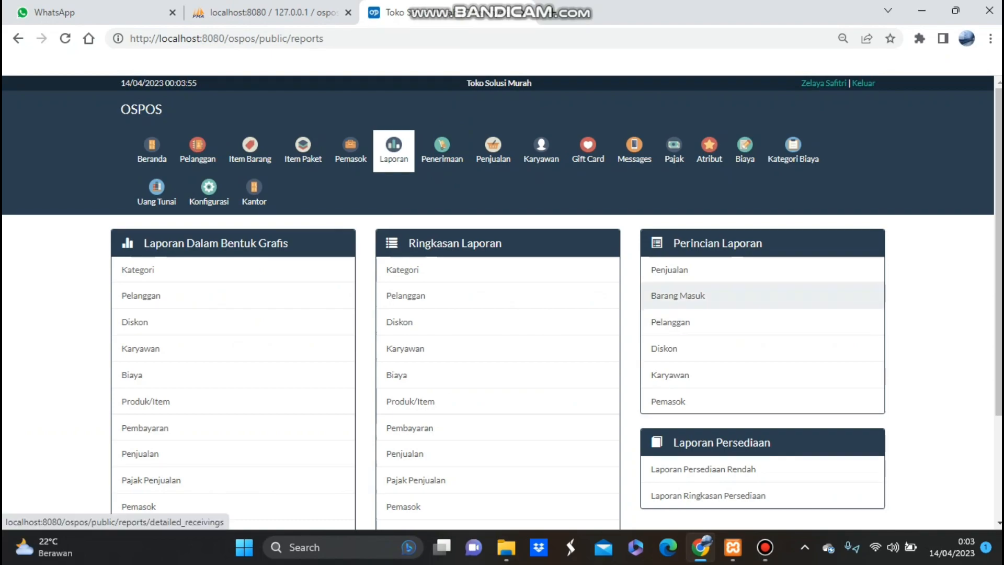
left_click(678, 295)
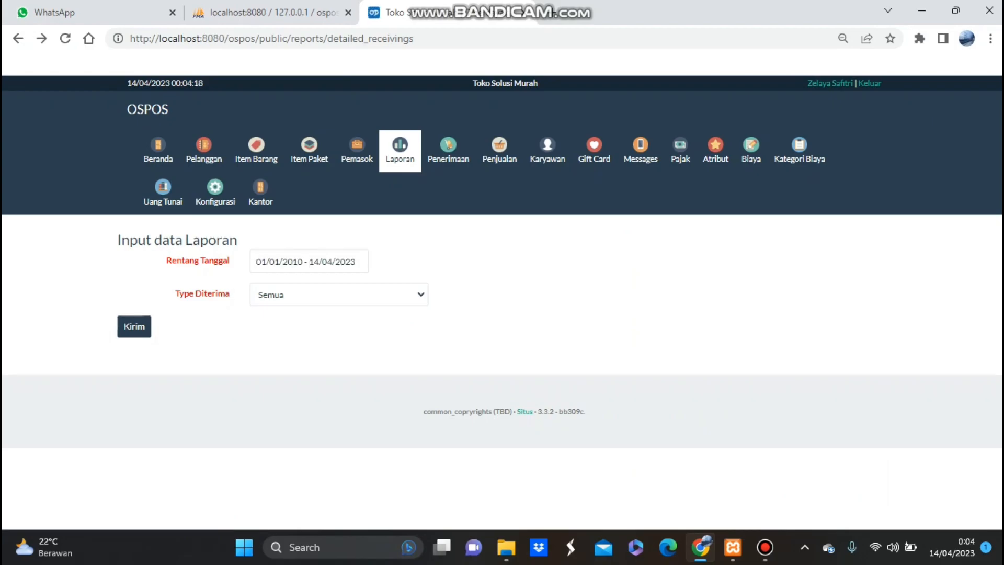
left_click(287, 262)
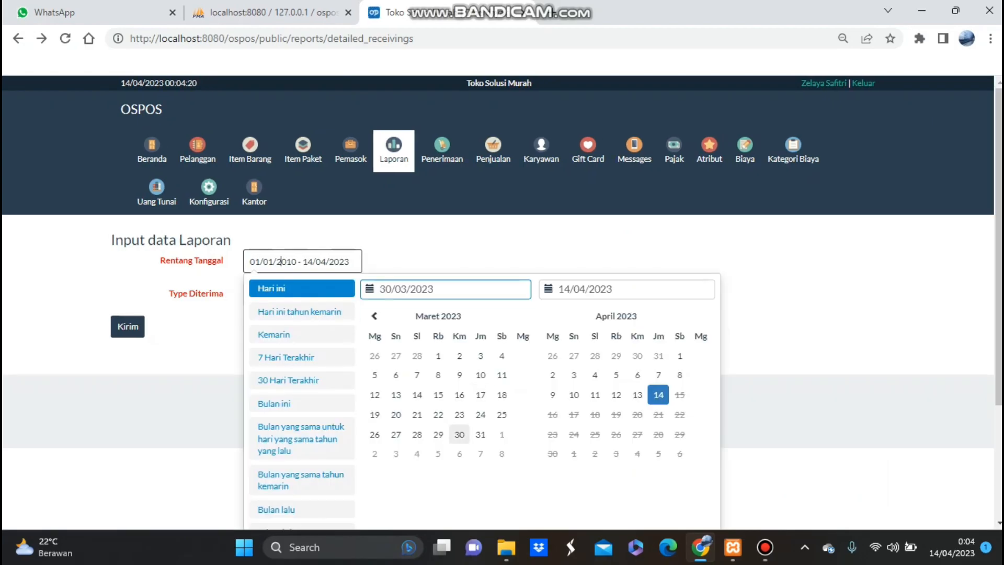
left_click(438, 435)
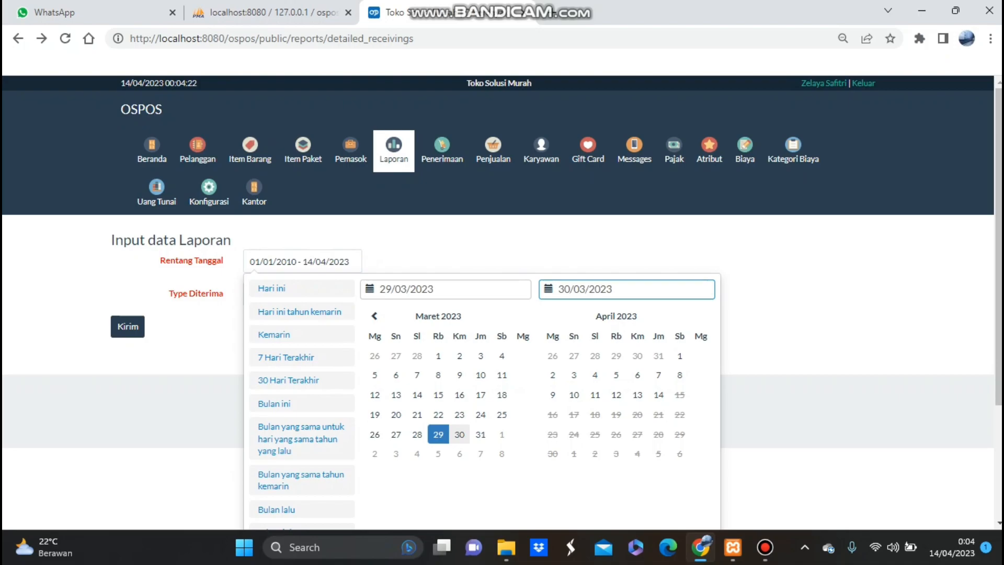
left_click(459, 434)
scroll(302, 480, "down", 3)
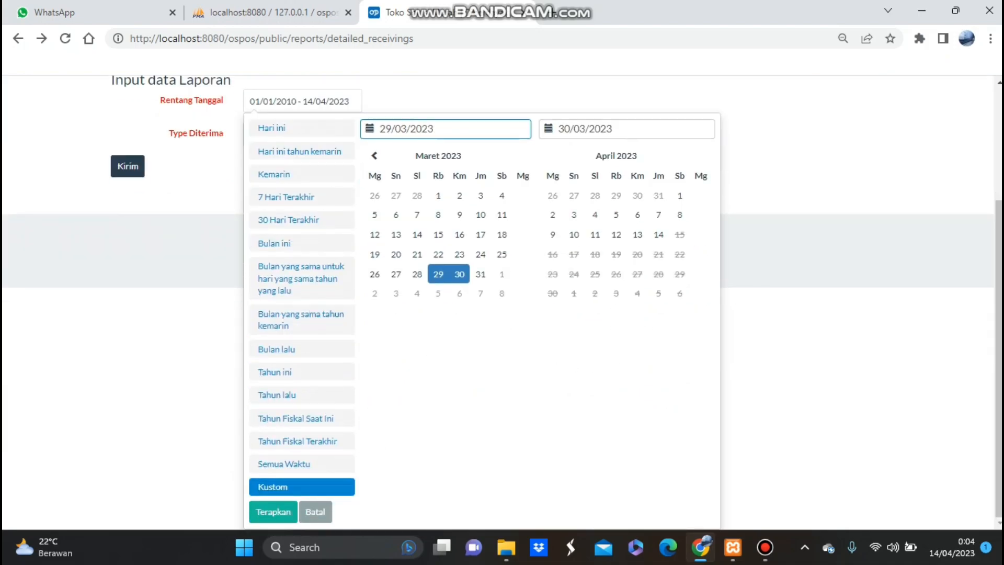
left_click(273, 512)
left_click(134, 326)
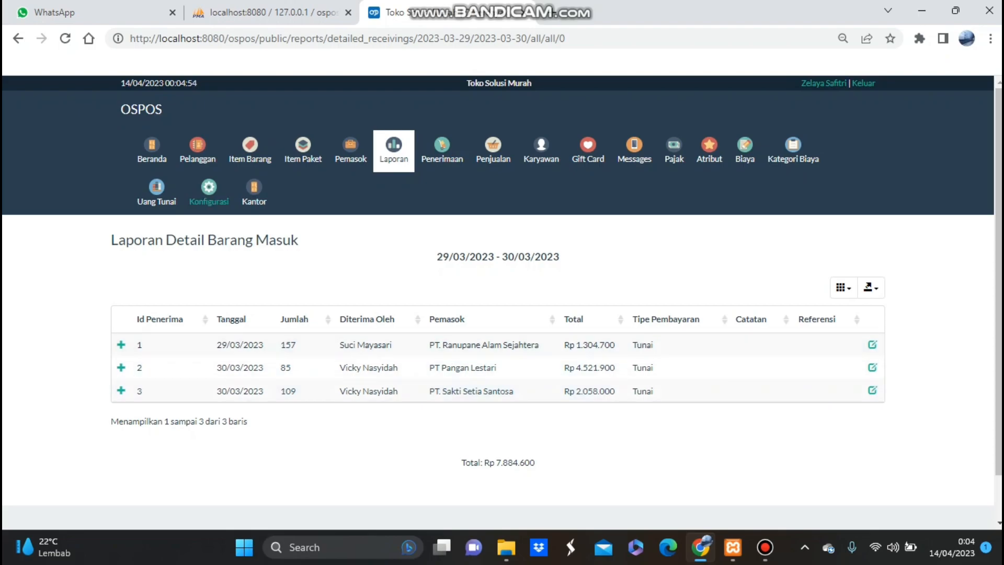
Step: Go back through the home page to the reports overview and generate the graphical Penjualan report for 20/03/2023 to 25/03/2023
left_click(151, 152)
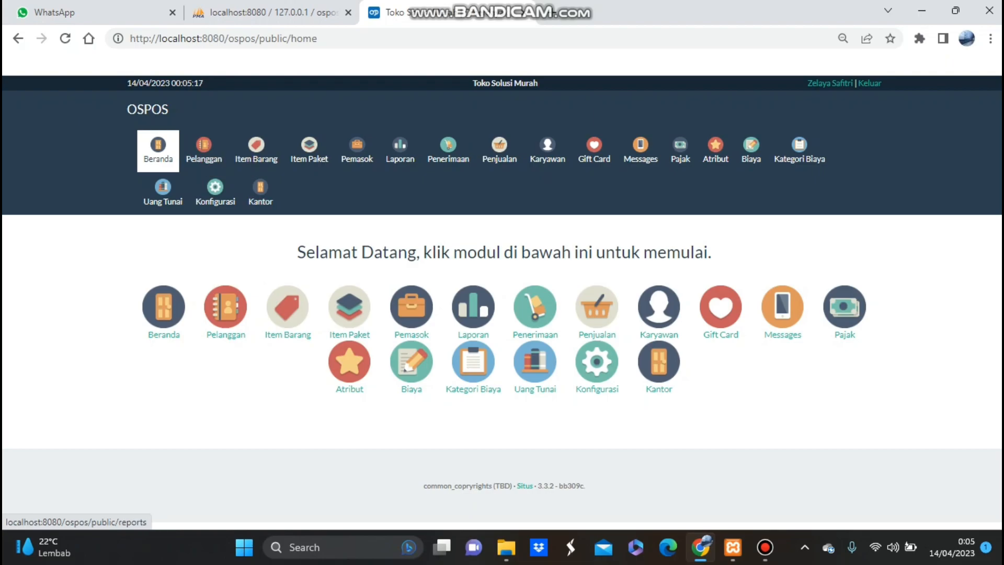
left_click(474, 335)
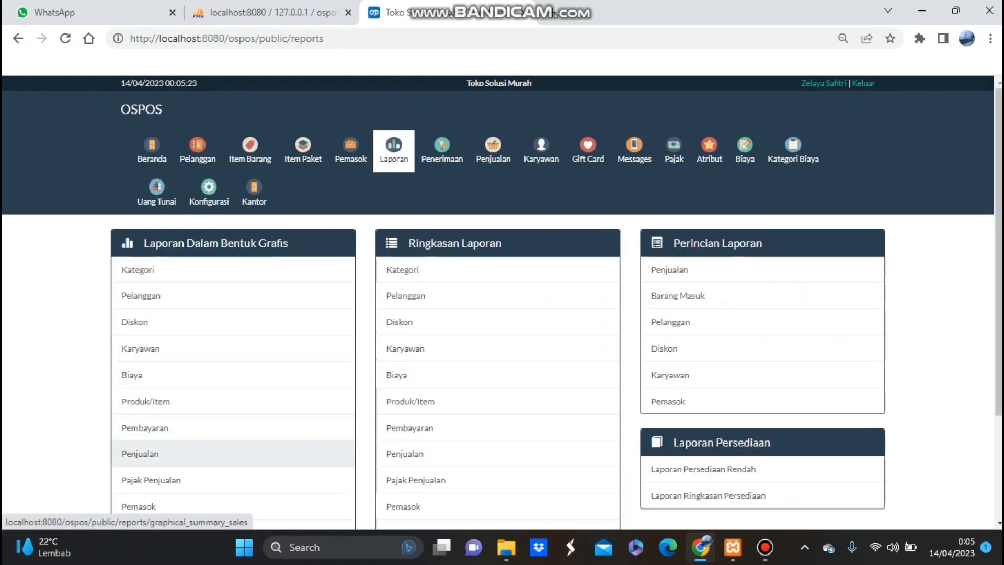
left_click(140, 453)
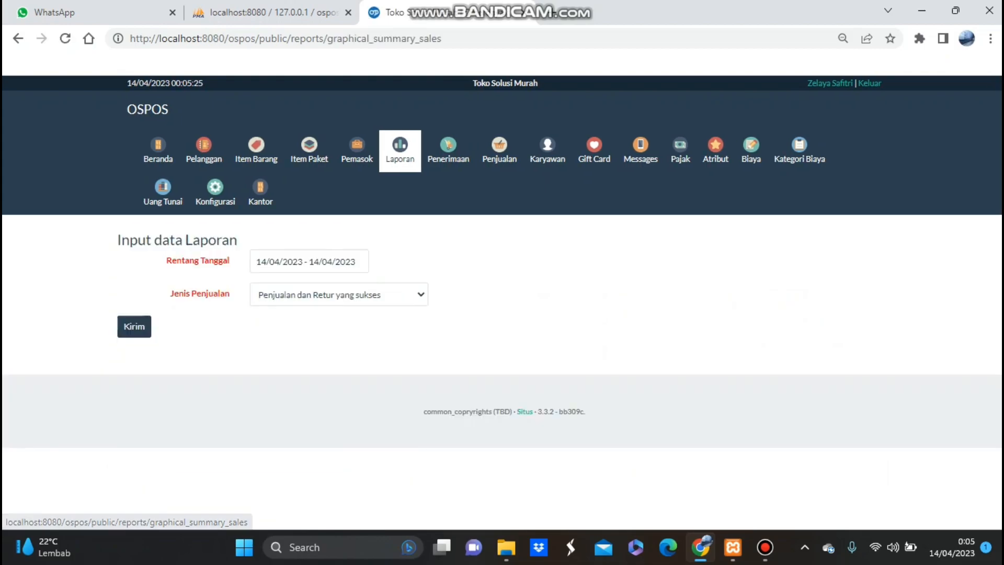
left_click(267, 261)
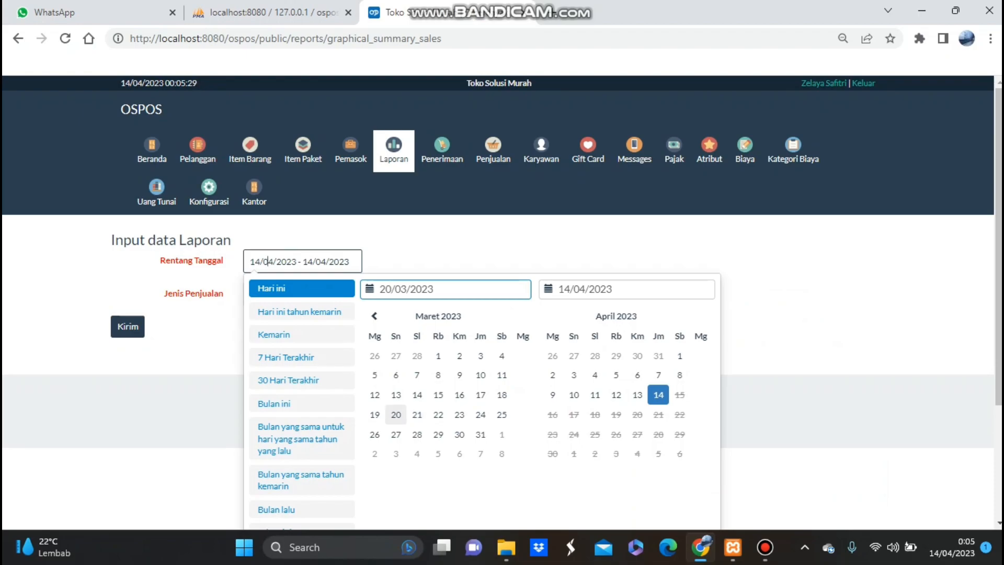
left_click(396, 414)
left_click(502, 414)
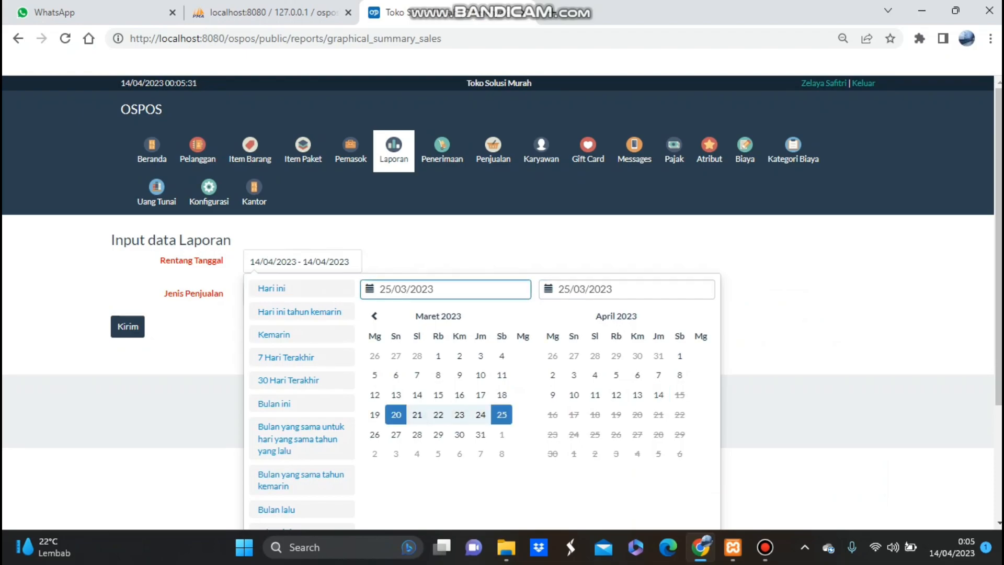
scroll(502, 414, "down", 3)
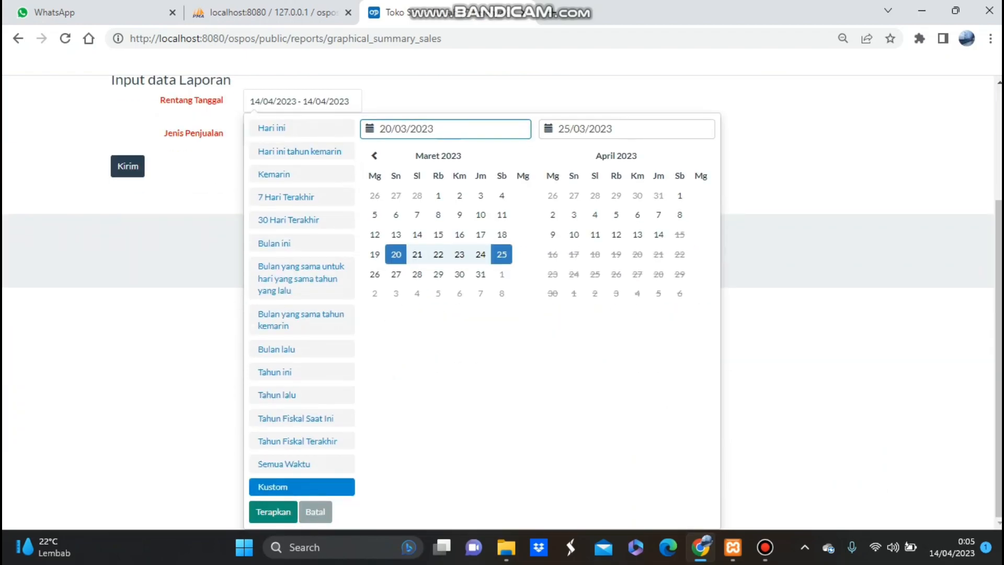
left_click(273, 511)
left_click(131, 327)
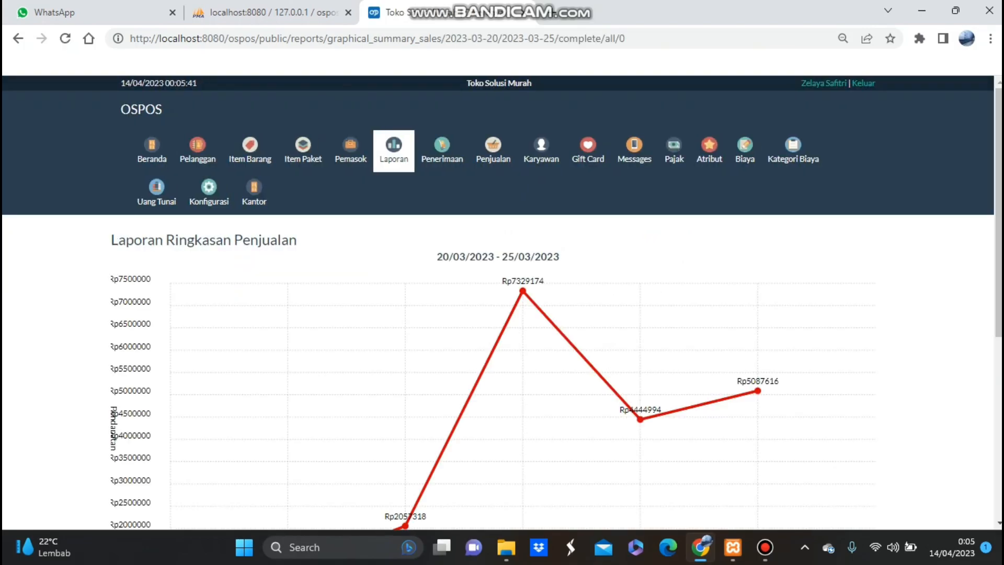
Step: Examine the sales line chart for 20/03/2023 to 25/03/2023, including its daily values and date axis
scroll(502, 303, "down", 3)
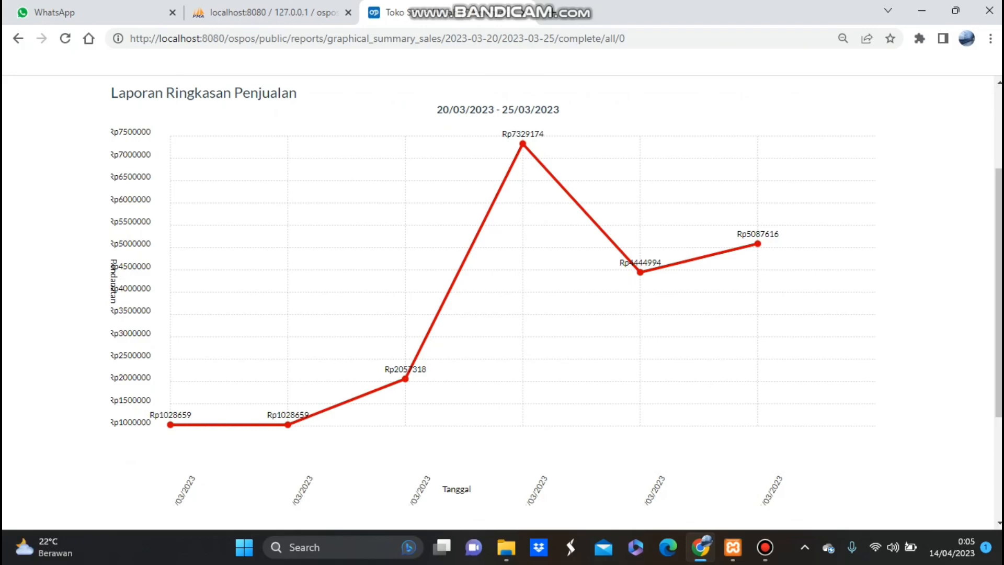
scroll(501, 303, "down", 2)
scroll(502, 303, "up", 3)
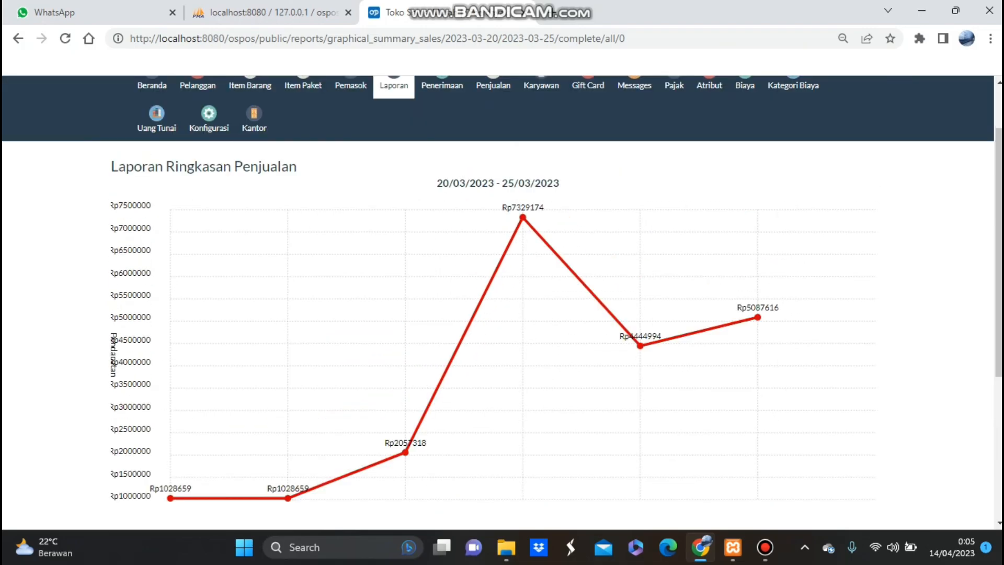
scroll(502, 304, "down", 3)
scroll(498, 302, "up", 5)
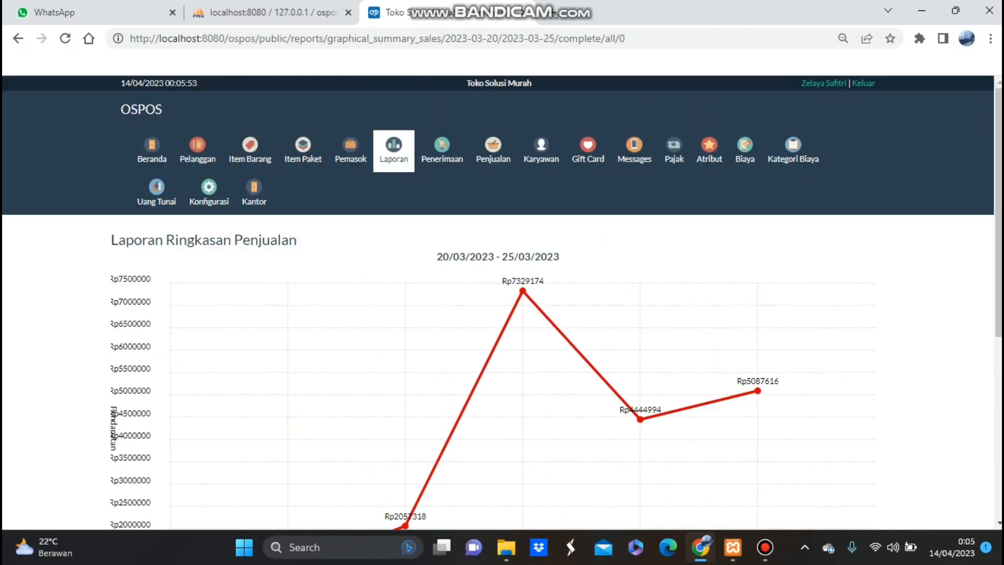
Step: Generate the summary (Ringkasan) Penjualan report from the reports overview for 20/03/2023 to 25/03/2023
left_click(393, 150)
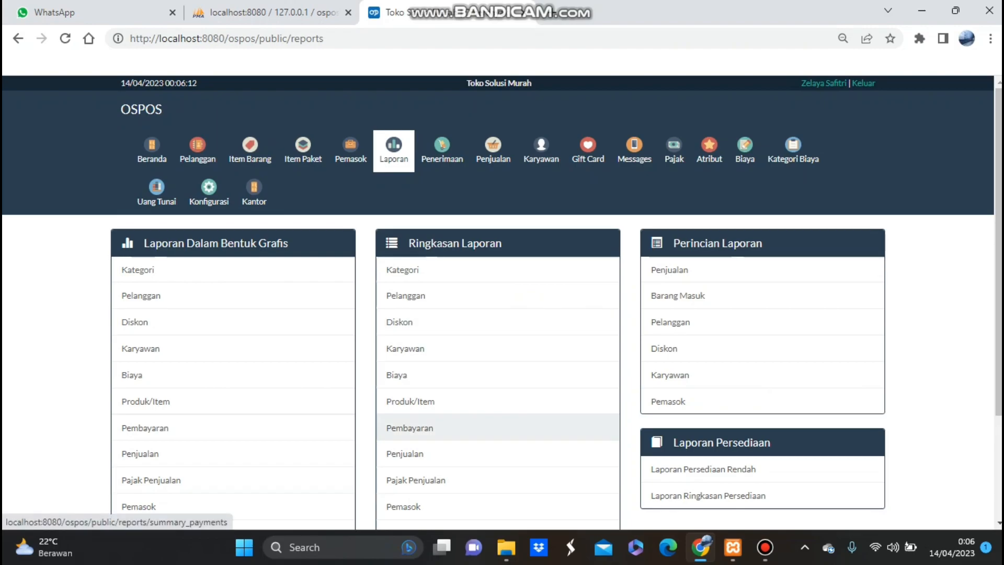
left_click(404, 453)
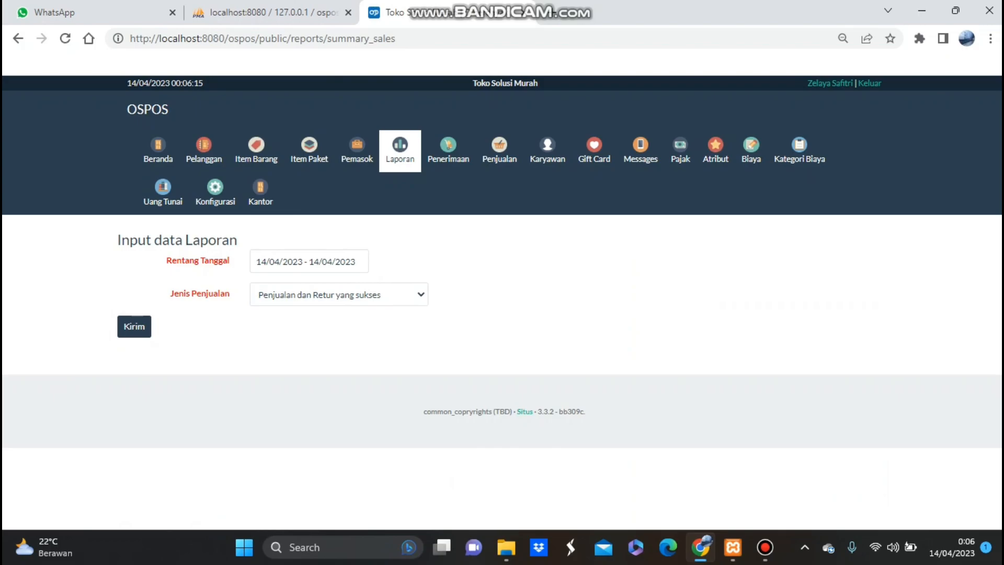
left_click(321, 262)
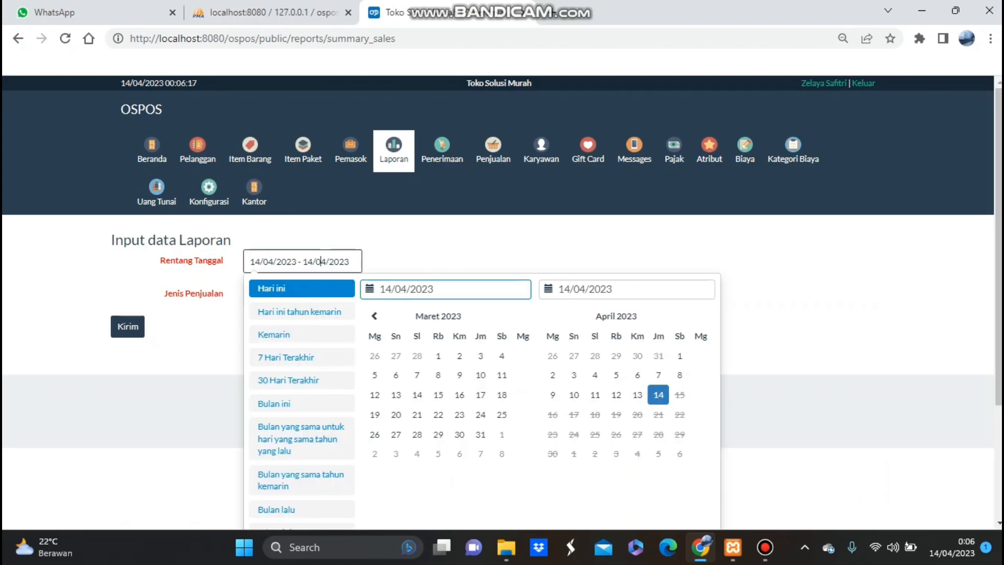
left_click(396, 414)
left_click(502, 414)
scroll(502, 414, "down", 3)
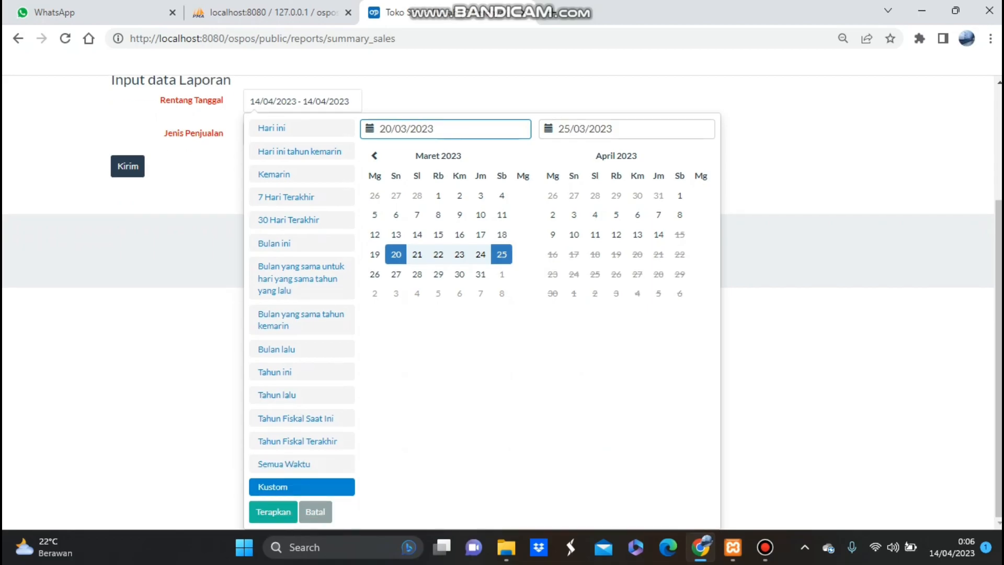
left_click(273, 512)
left_click(134, 327)
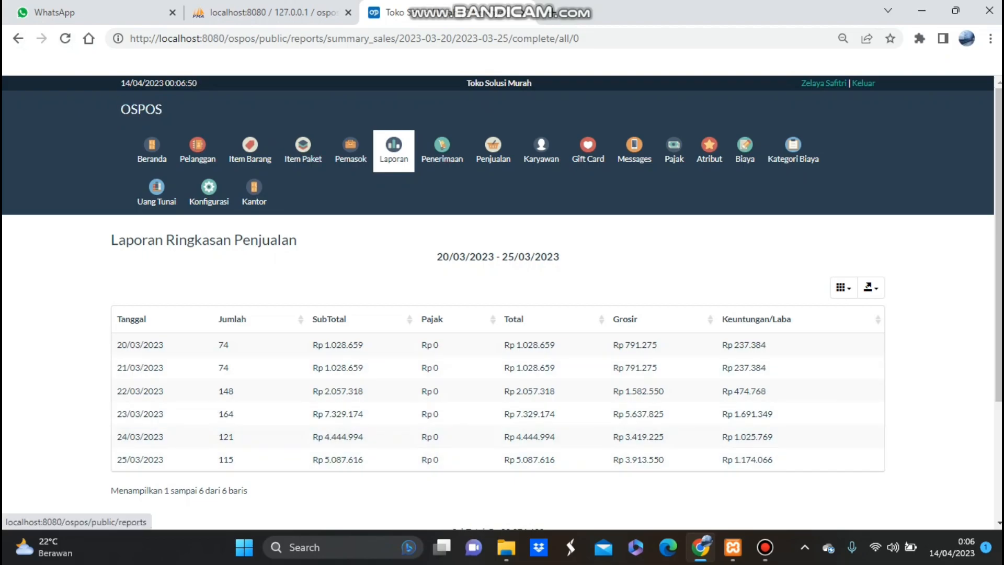
Step: Return to the reports overview and generate the detailed (Perincian) Penjualan report for 20/03/2023 to 25/03/2023
left_click(394, 150)
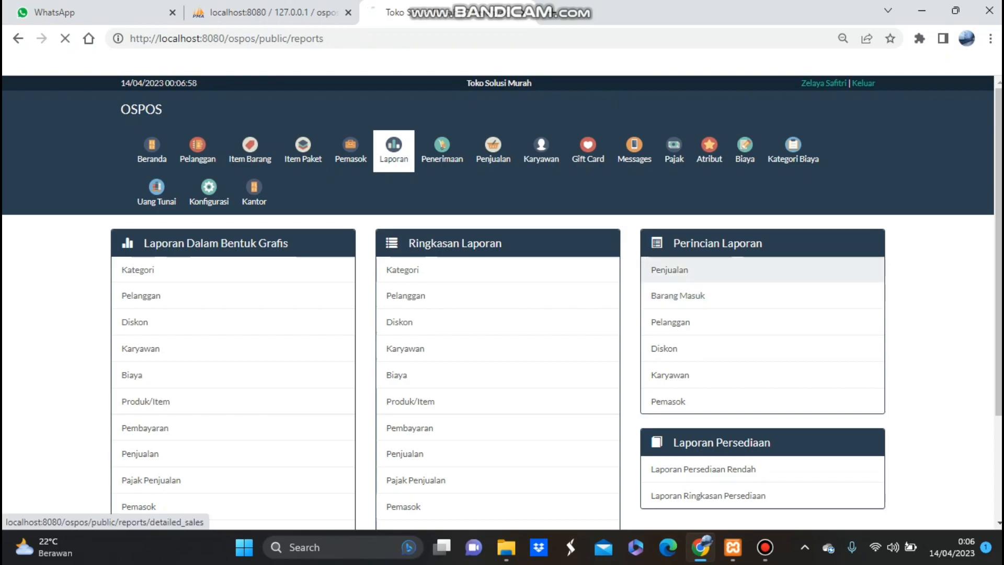
left_click(669, 269)
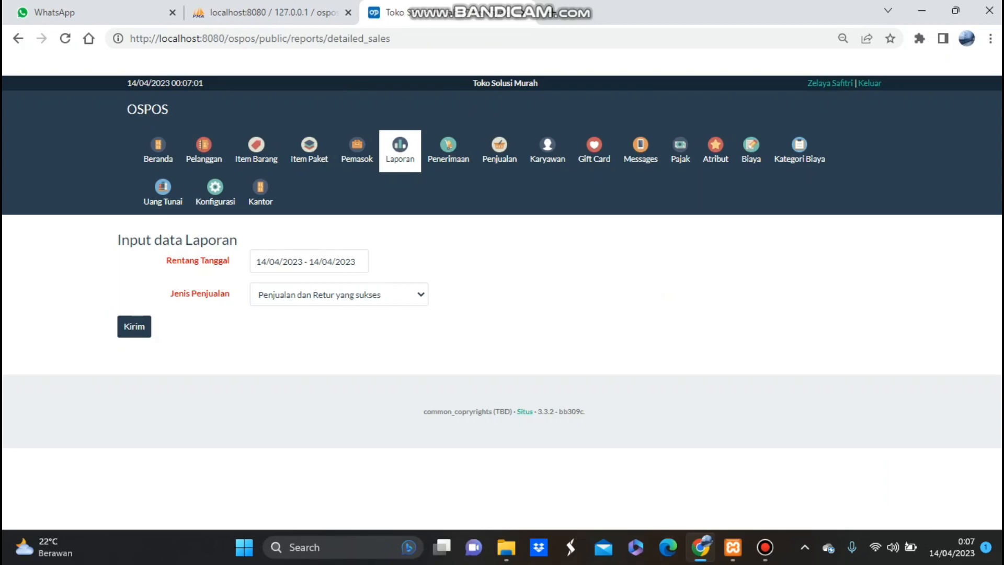
left_click(281, 262)
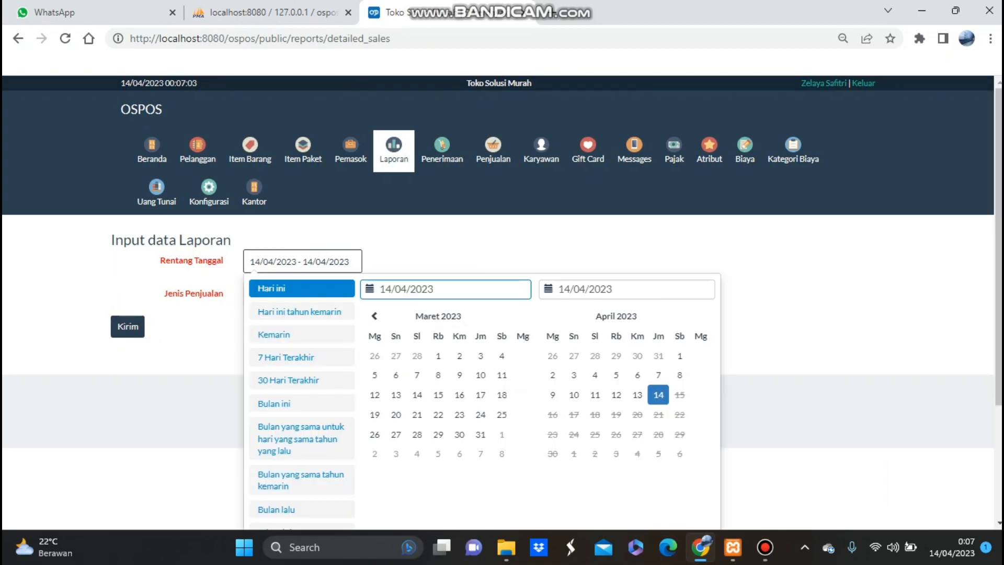
left_click(396, 415)
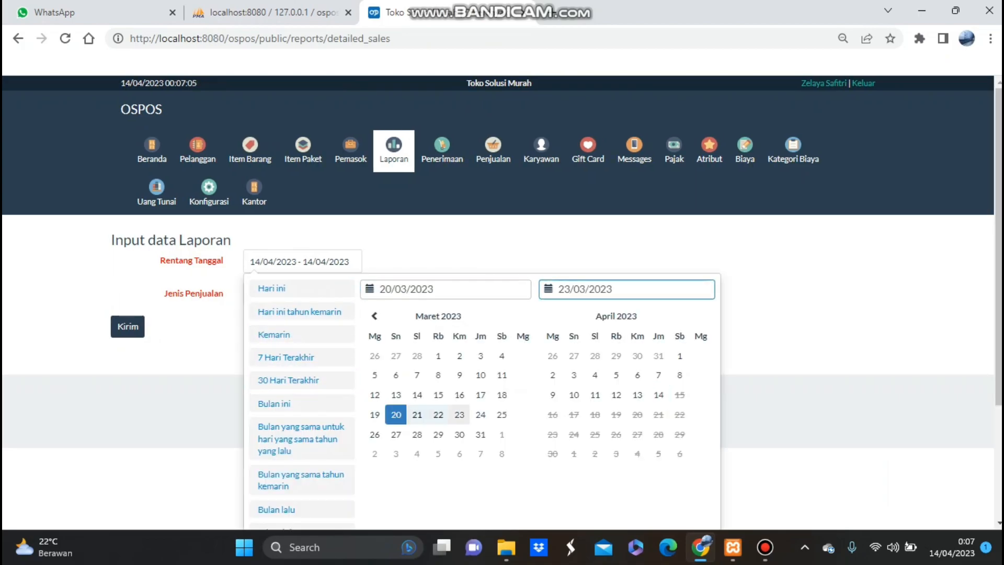
left_click(501, 415)
scroll(501, 415, "down", 3)
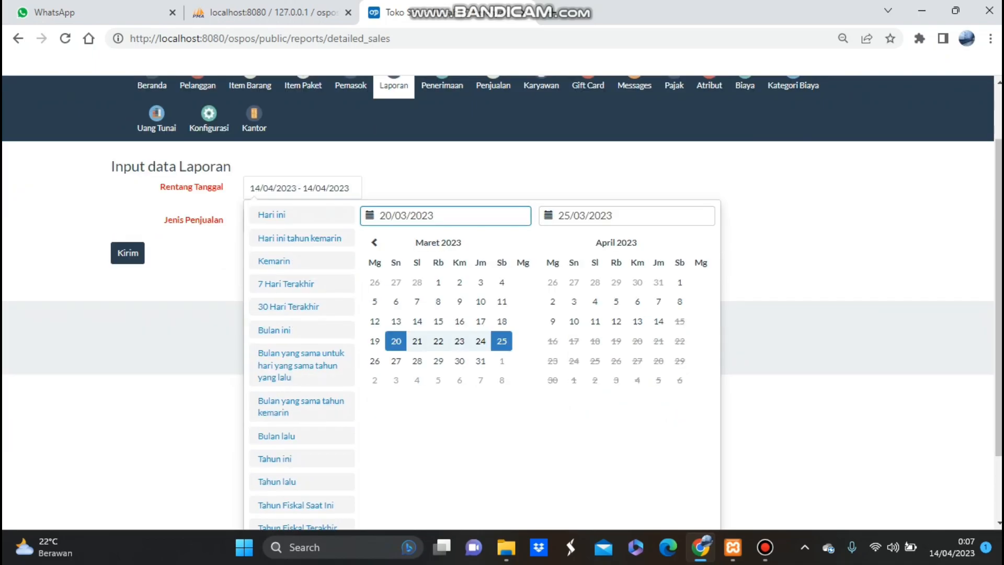
left_click(273, 512)
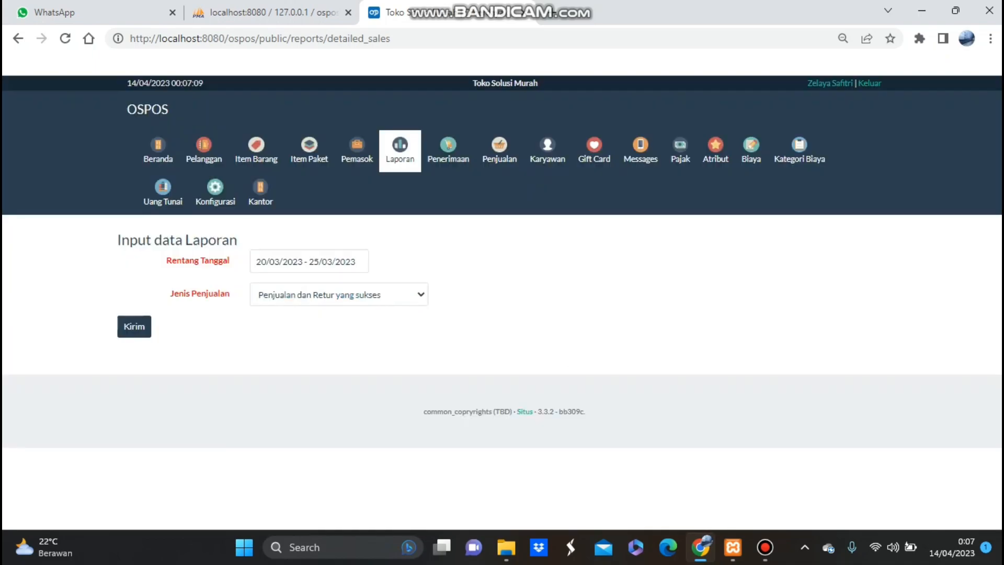
left_click(134, 326)
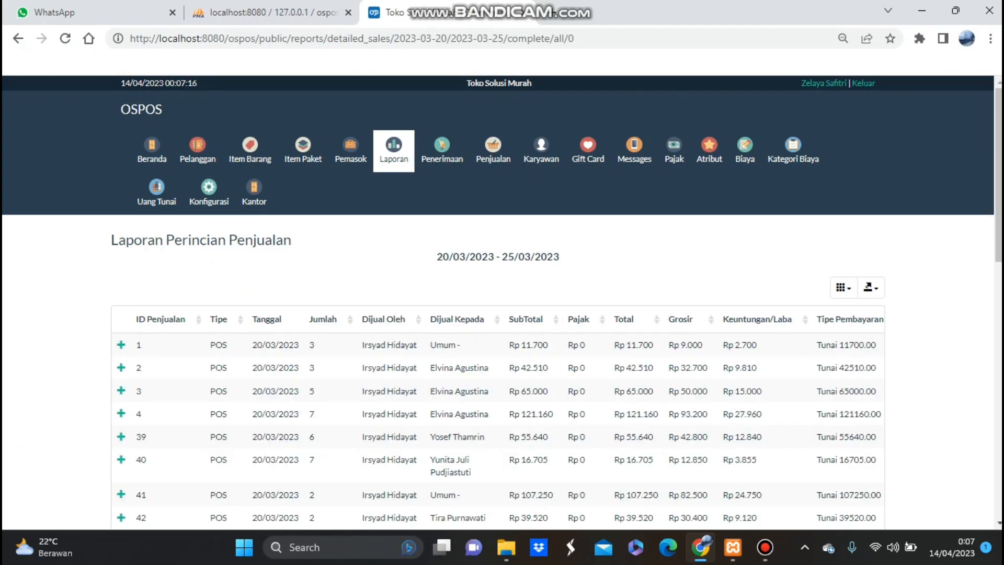
Step: Review the transactions on the first page and on page 7 of the detailed sales report, including the closing totals
scroll(497, 303, "down", 5)
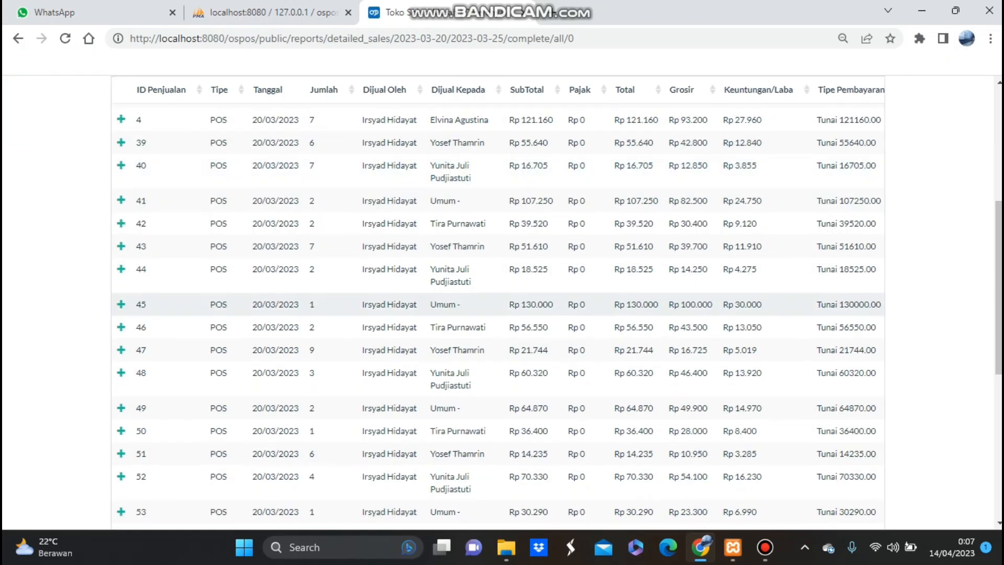
scroll(497, 301, "down", 1)
scroll(497, 303, "down", 5)
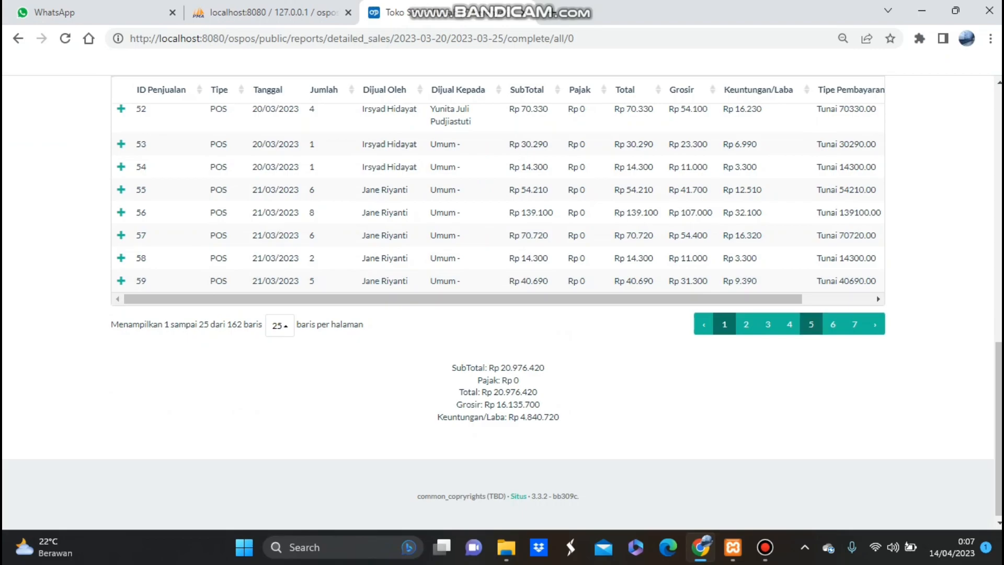
left_click(855, 325)
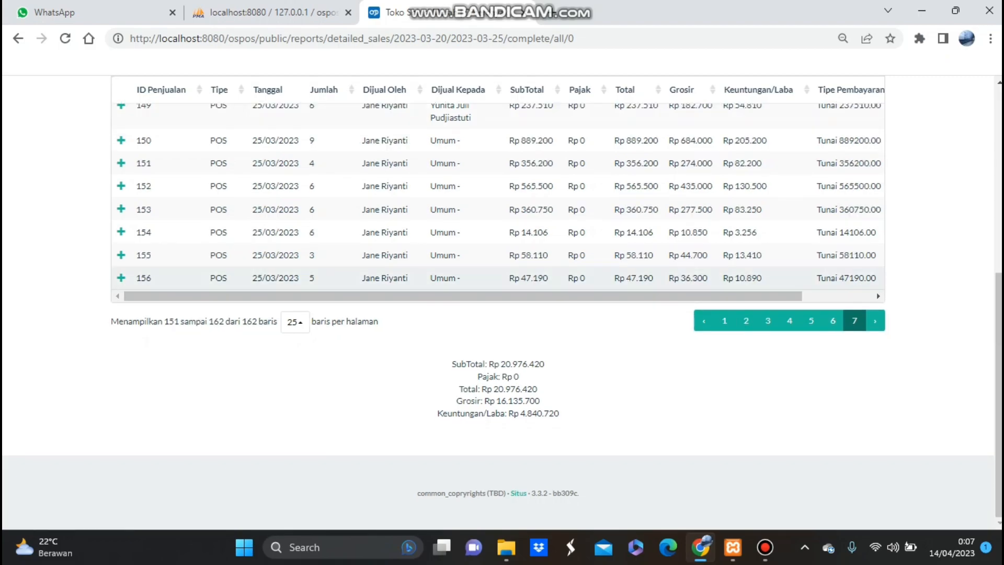
scroll(502, 261, "up", 7)
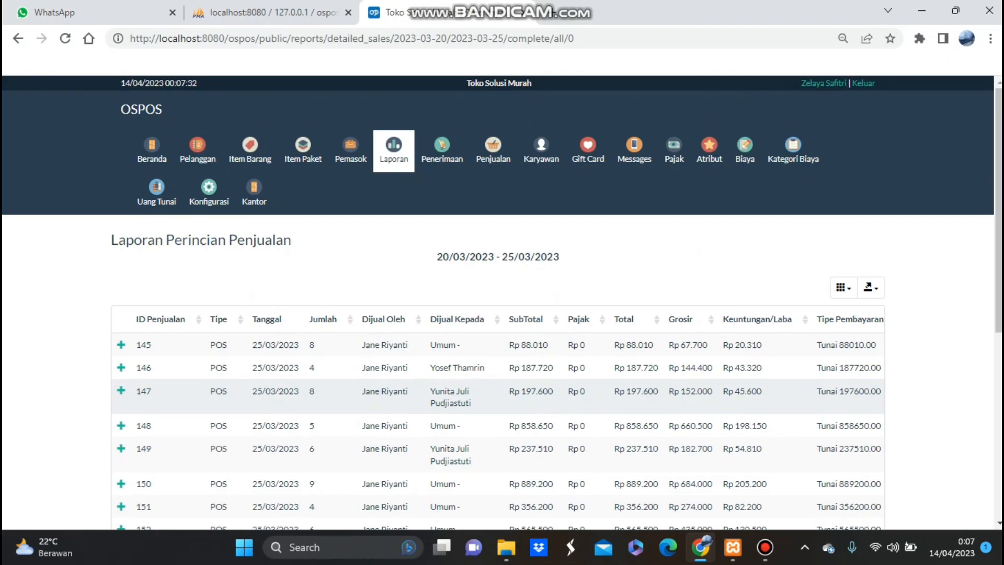
scroll(502, 262, "down", 3)
scroll(502, 287, "down", 3)
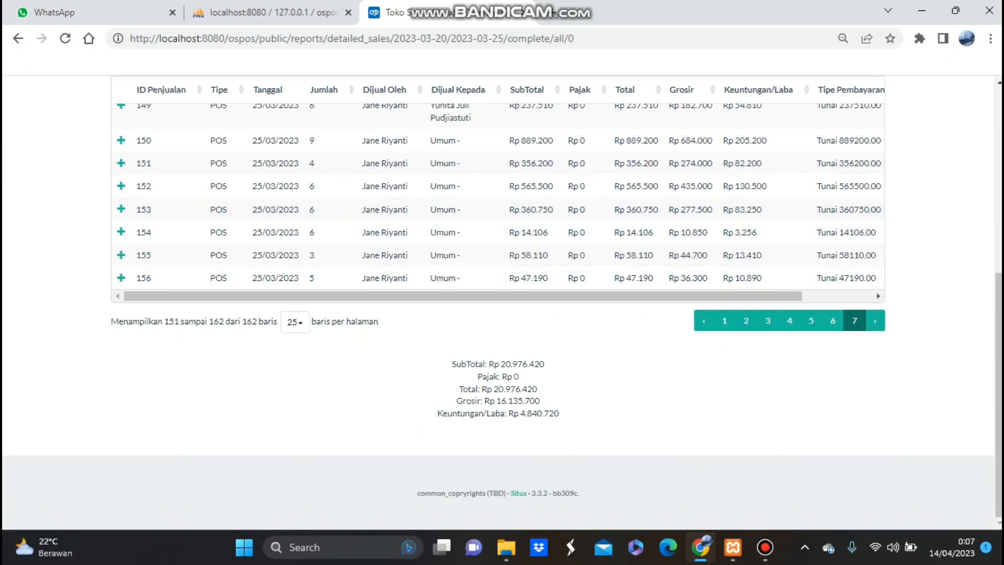
scroll(502, 287, "up", 4)
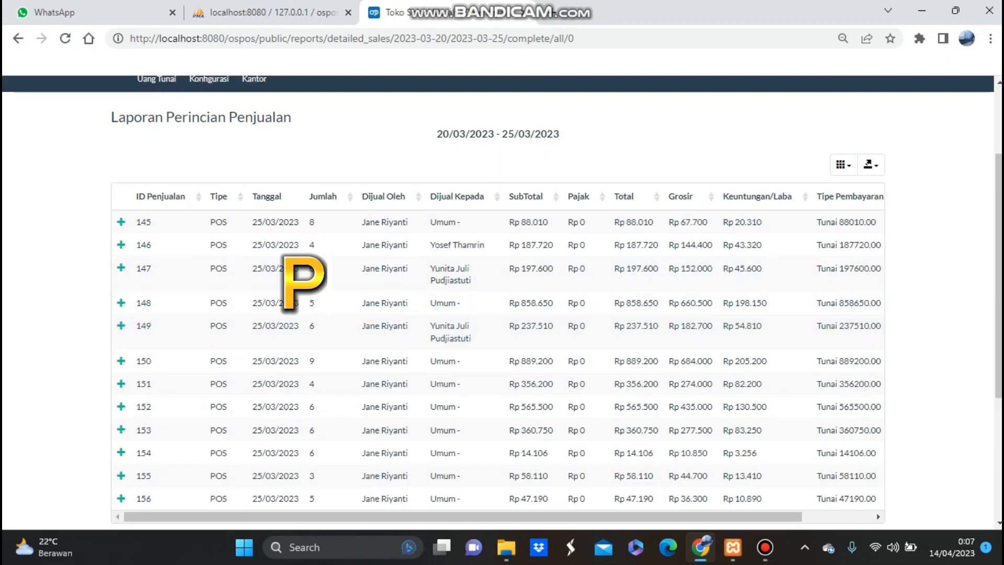
scroll(152, 152, "up", 3)
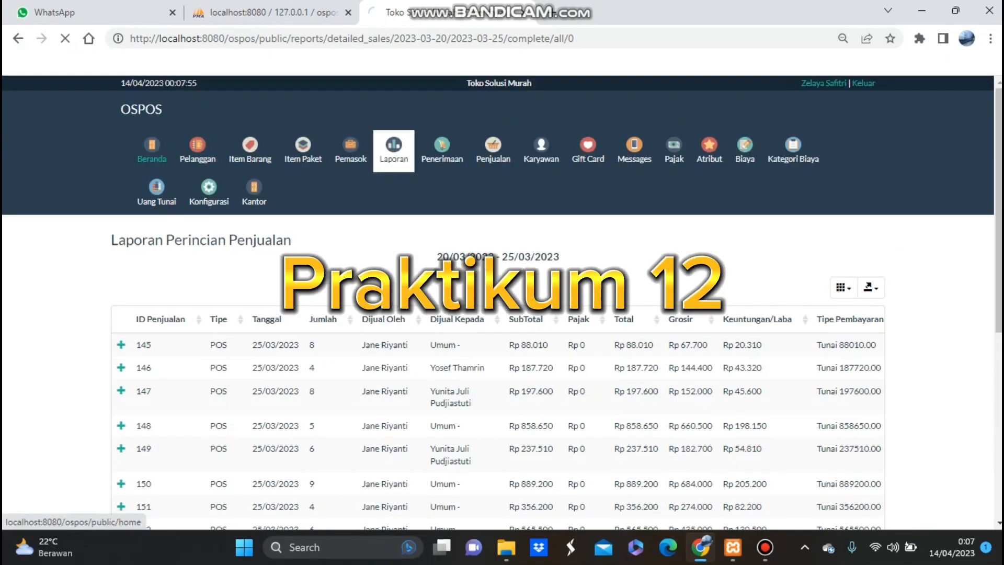
Step: Go through the home page to the reports overview, generate the detailed Barang Masuk report for 29/03/2023 to 30/03/2023, and return home
left_click(151, 151)
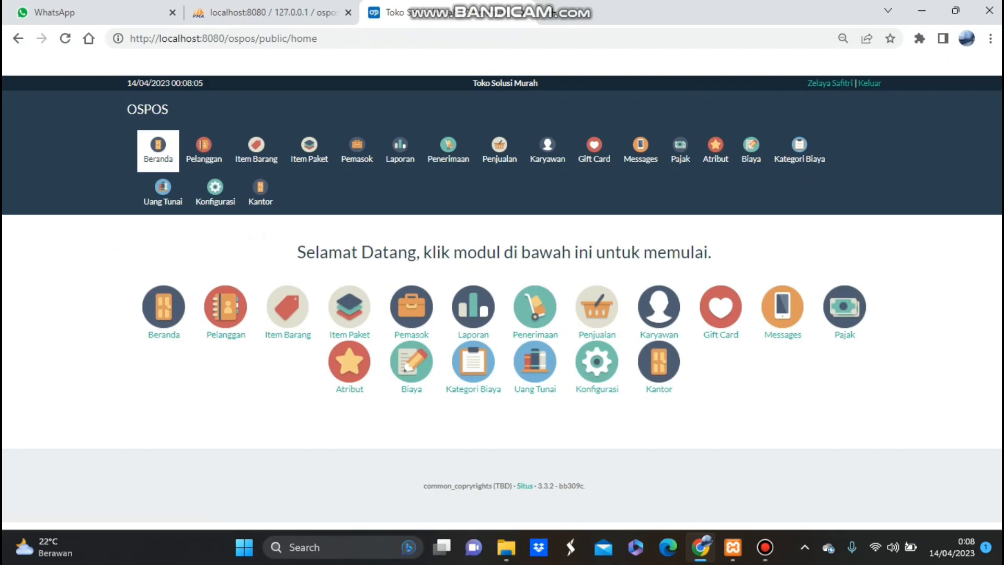
left_click(473, 311)
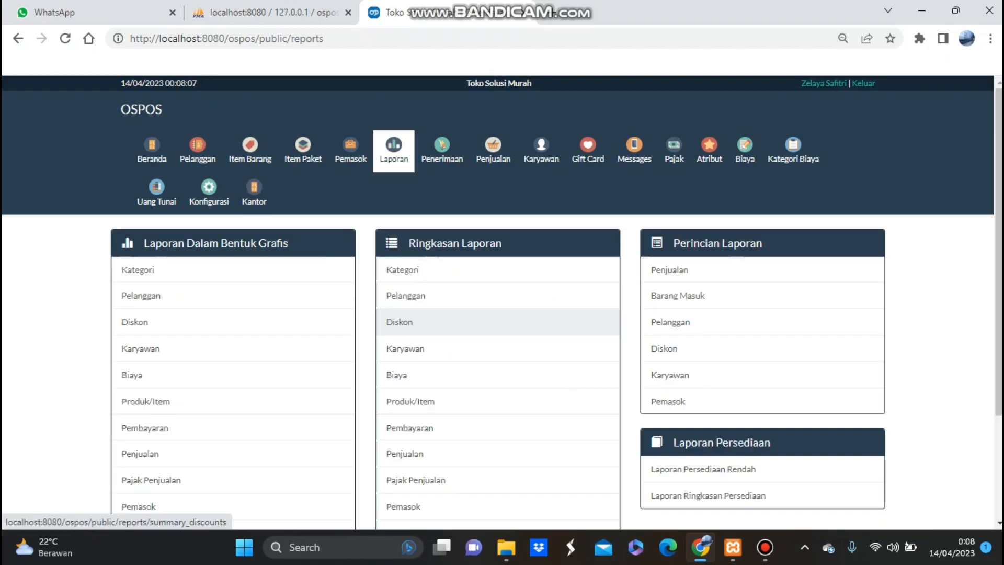
left_click(677, 296)
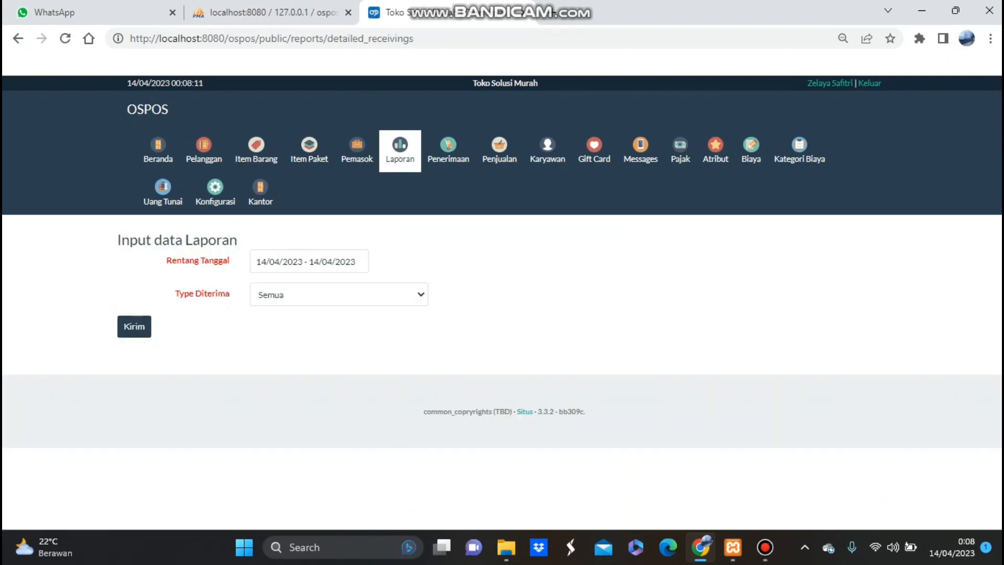
left_click(309, 262)
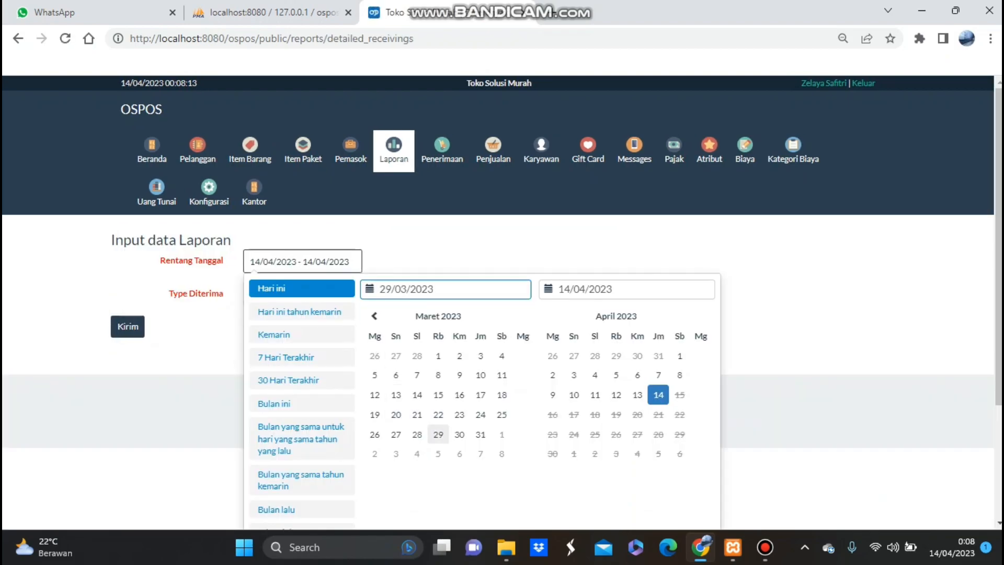
left_click(438, 434)
left_click(459, 434)
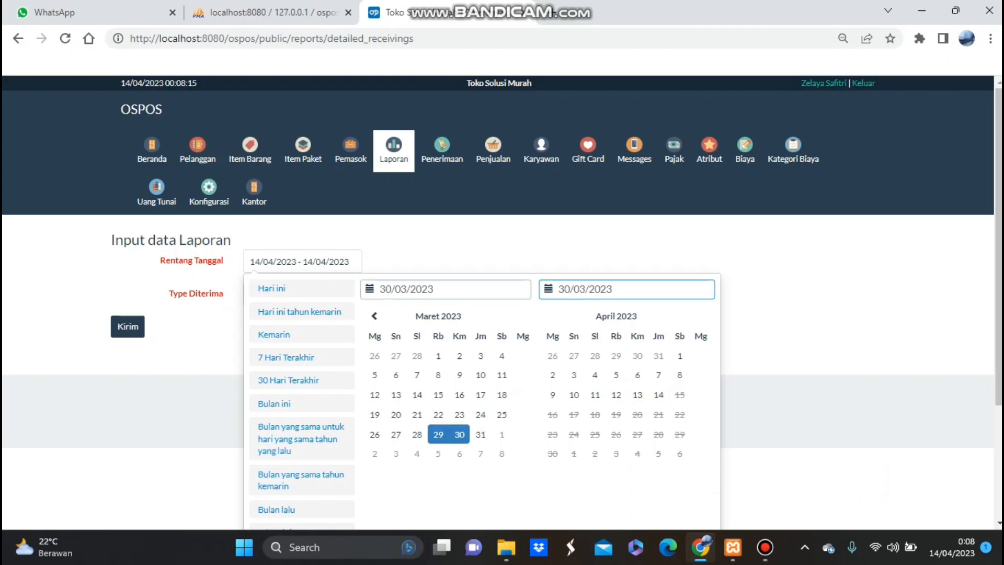
scroll(502, 303, "down", 3)
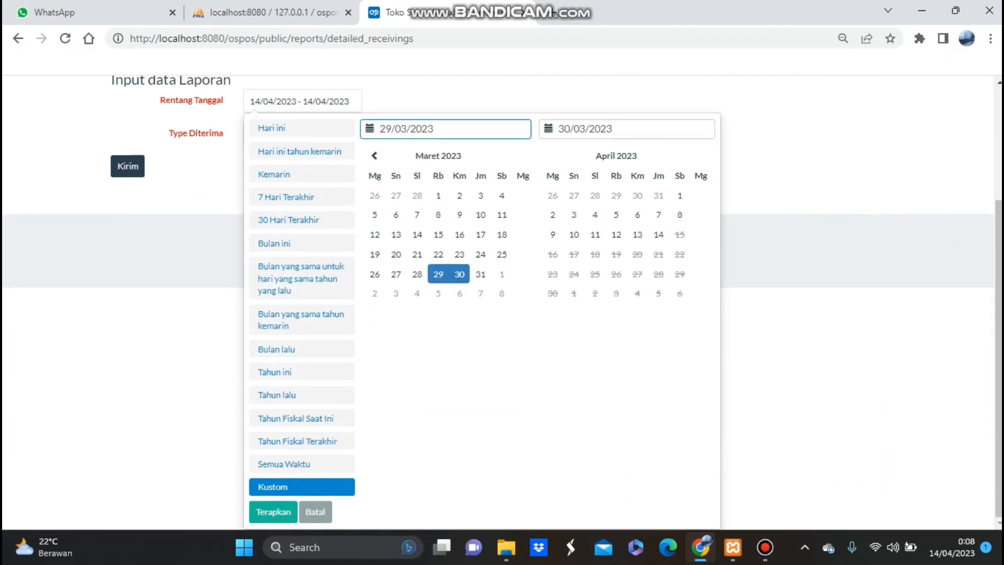
left_click(273, 512)
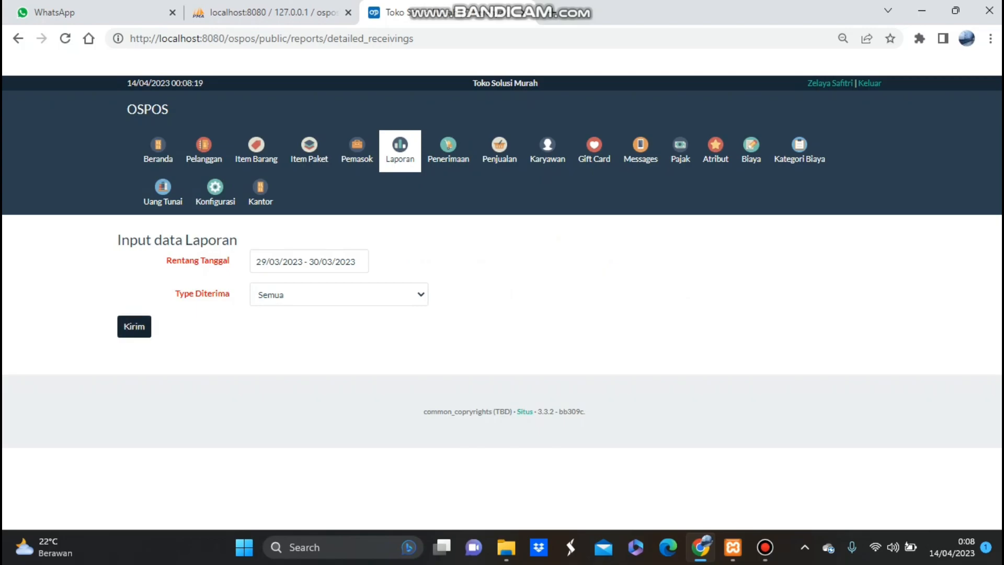
left_click(134, 326)
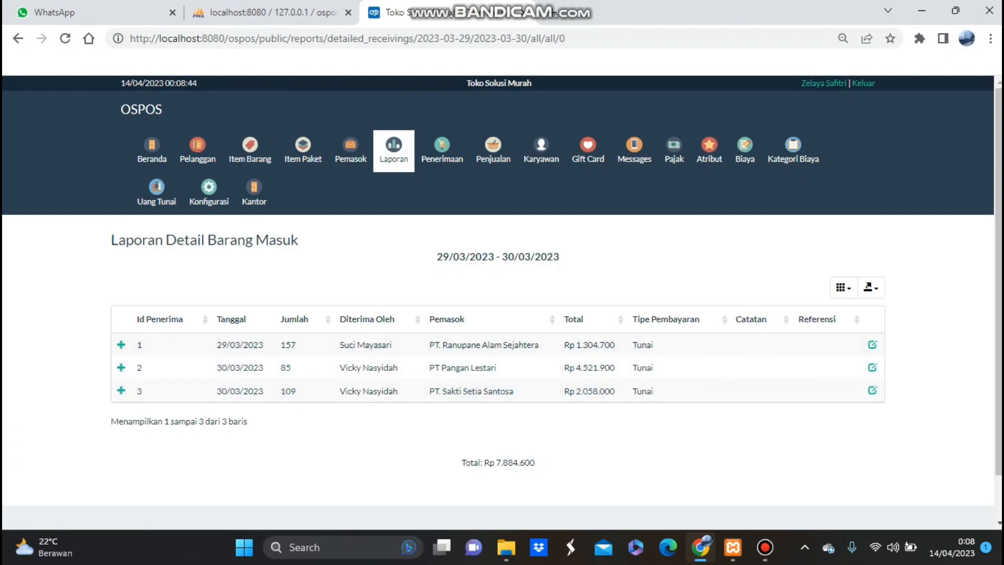
left_click(152, 151)
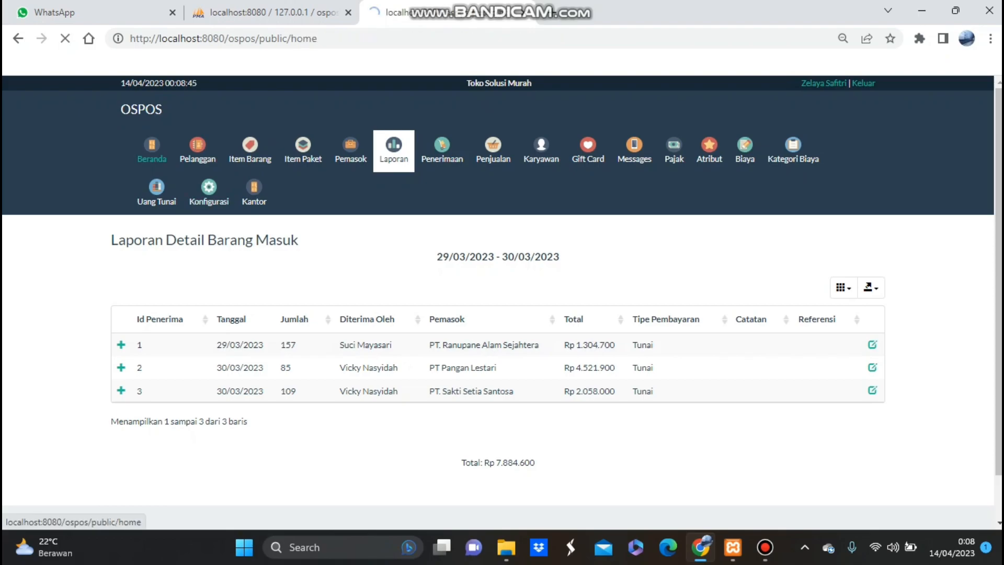